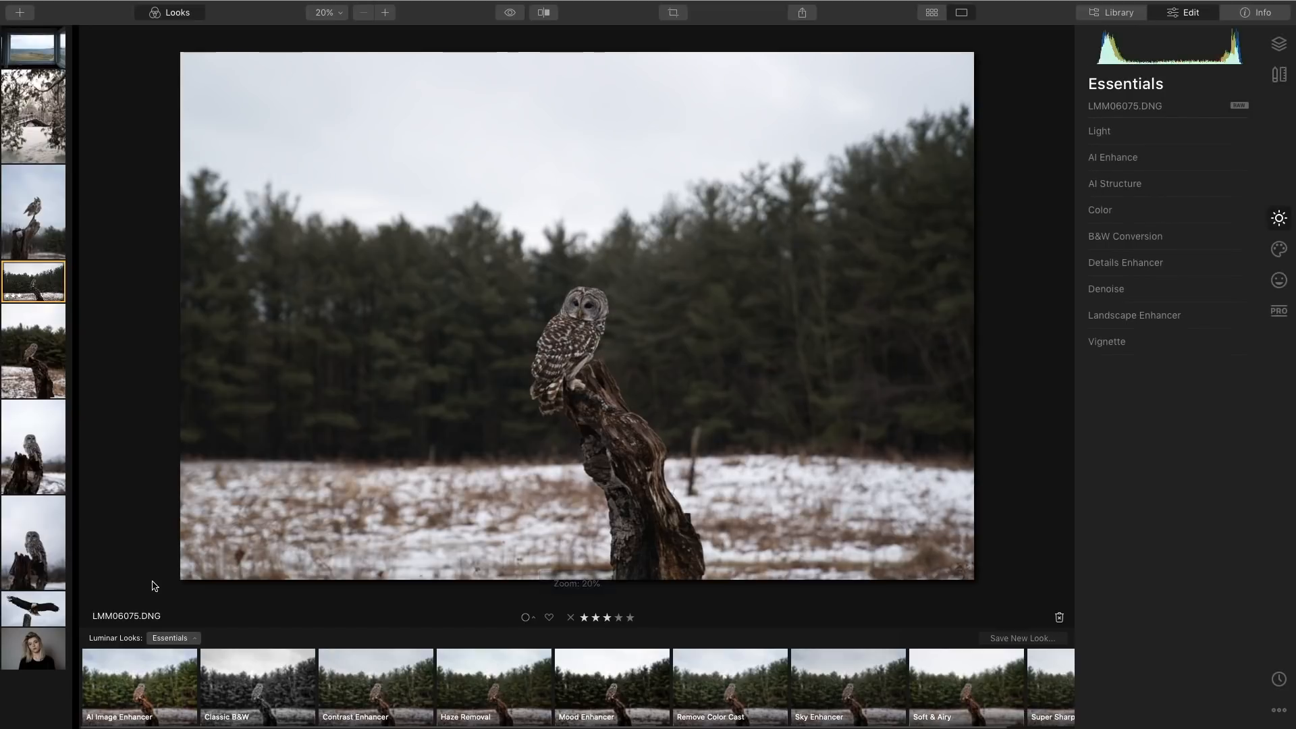
# Browse the Luminar Looks collections and the Light tool settings without changing anything.
pyautogui.click(182, 638)
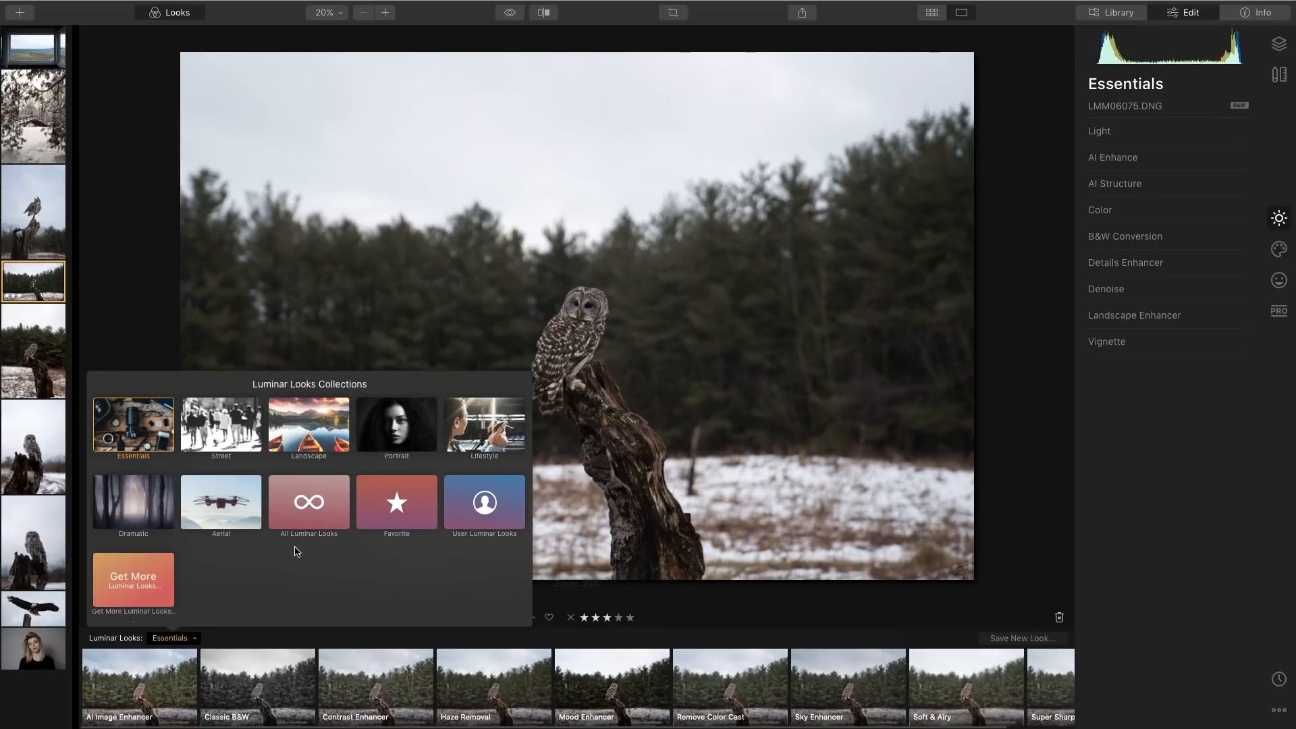
pyautogui.click(420, 341)
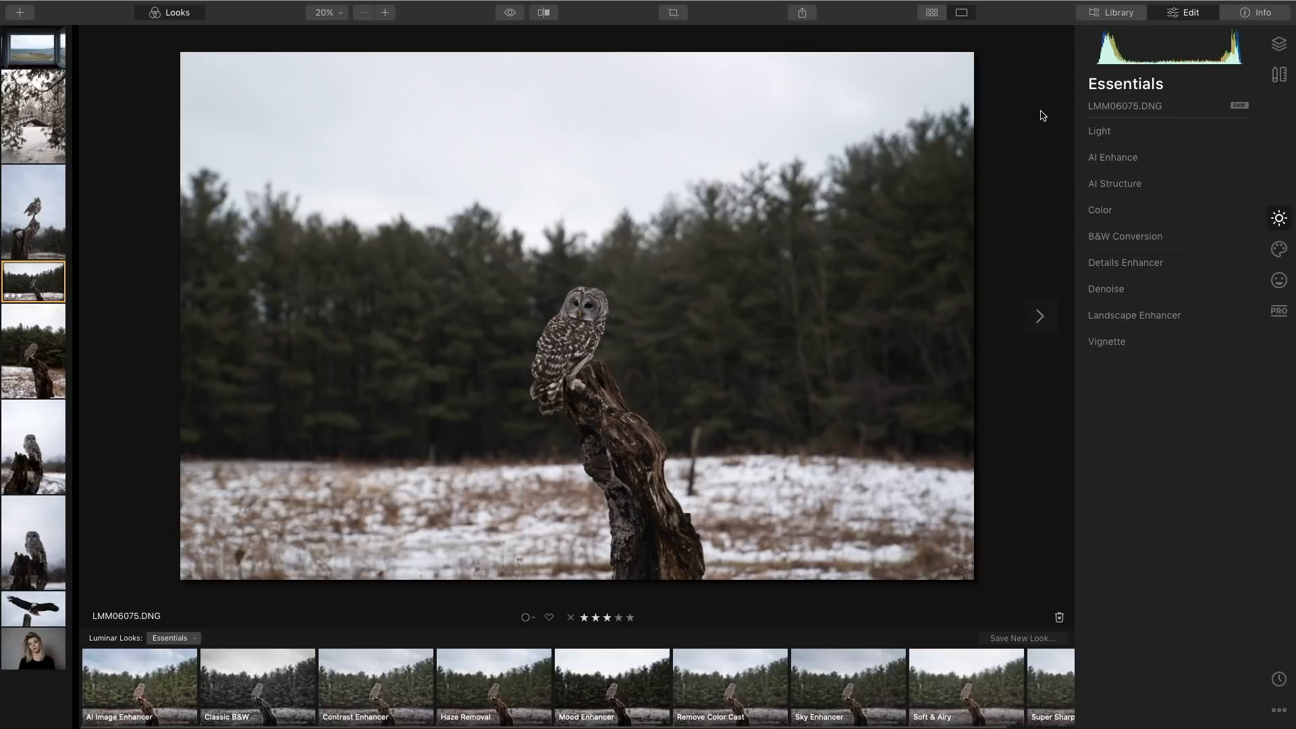
pyautogui.click(1172, 129)
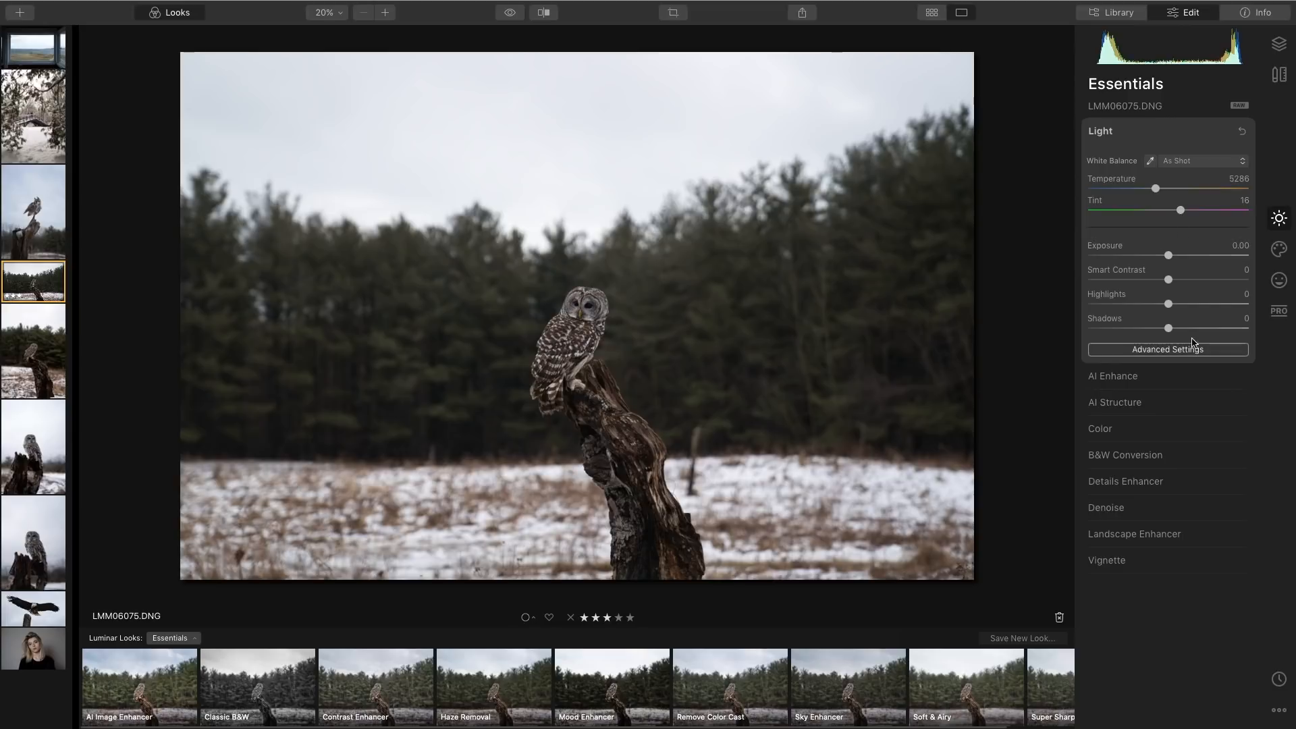
pyautogui.click(1157, 135)
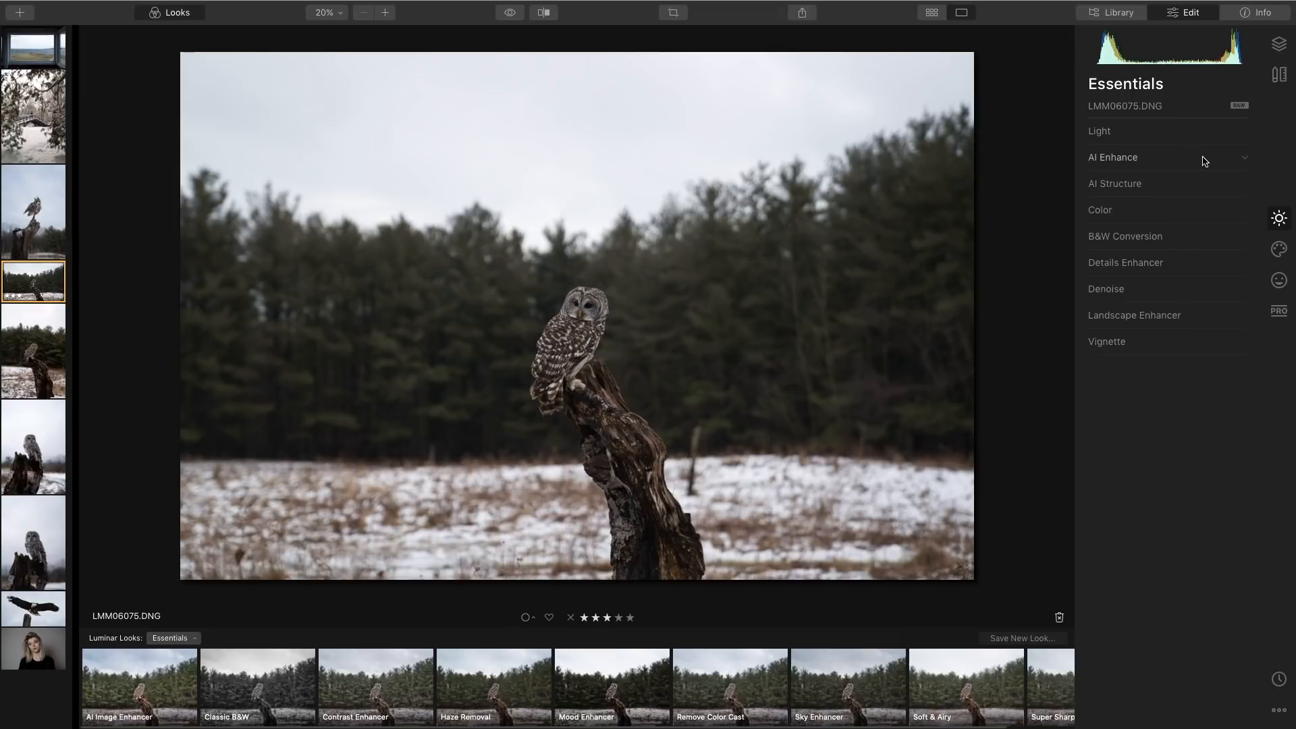
# Open AI Enhance and set both AI Accent and AI Sky Enhancer to 52.
pyautogui.click(1245, 159)
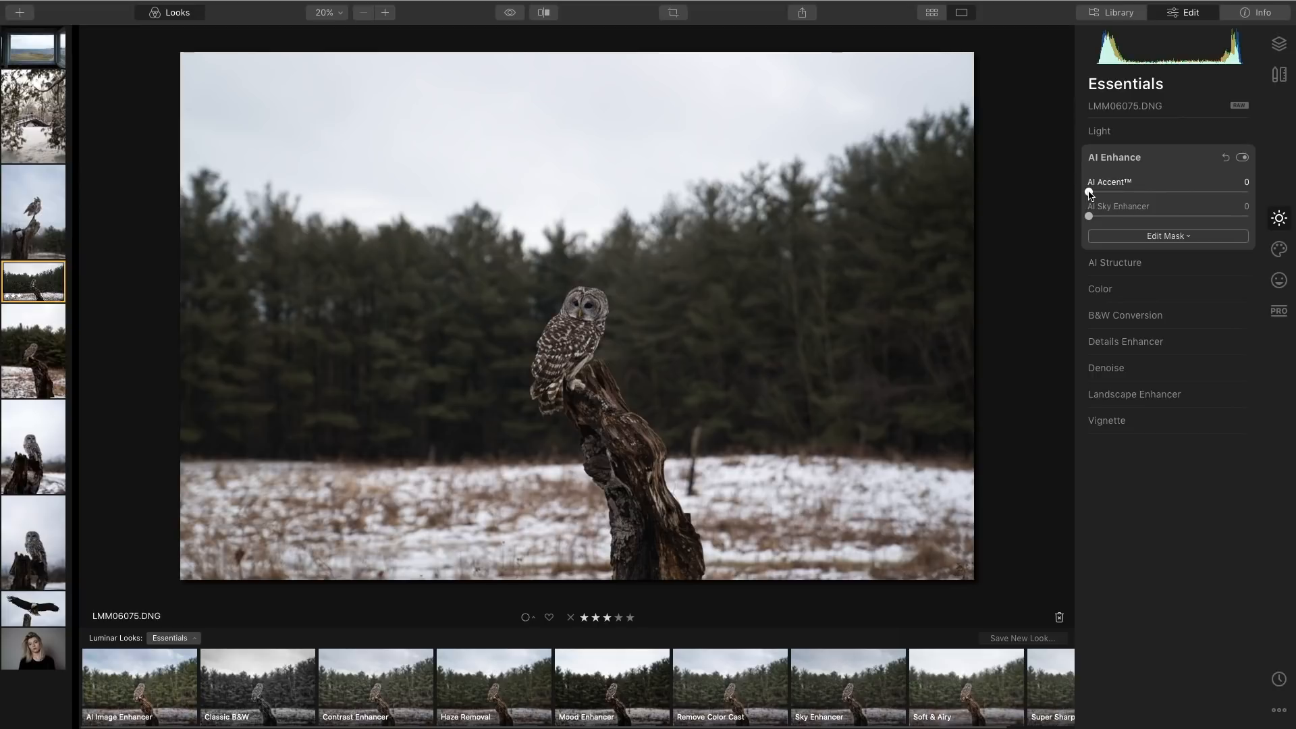
pyautogui.moveTo(1090, 194); pyautogui.dragTo(1177, 207)
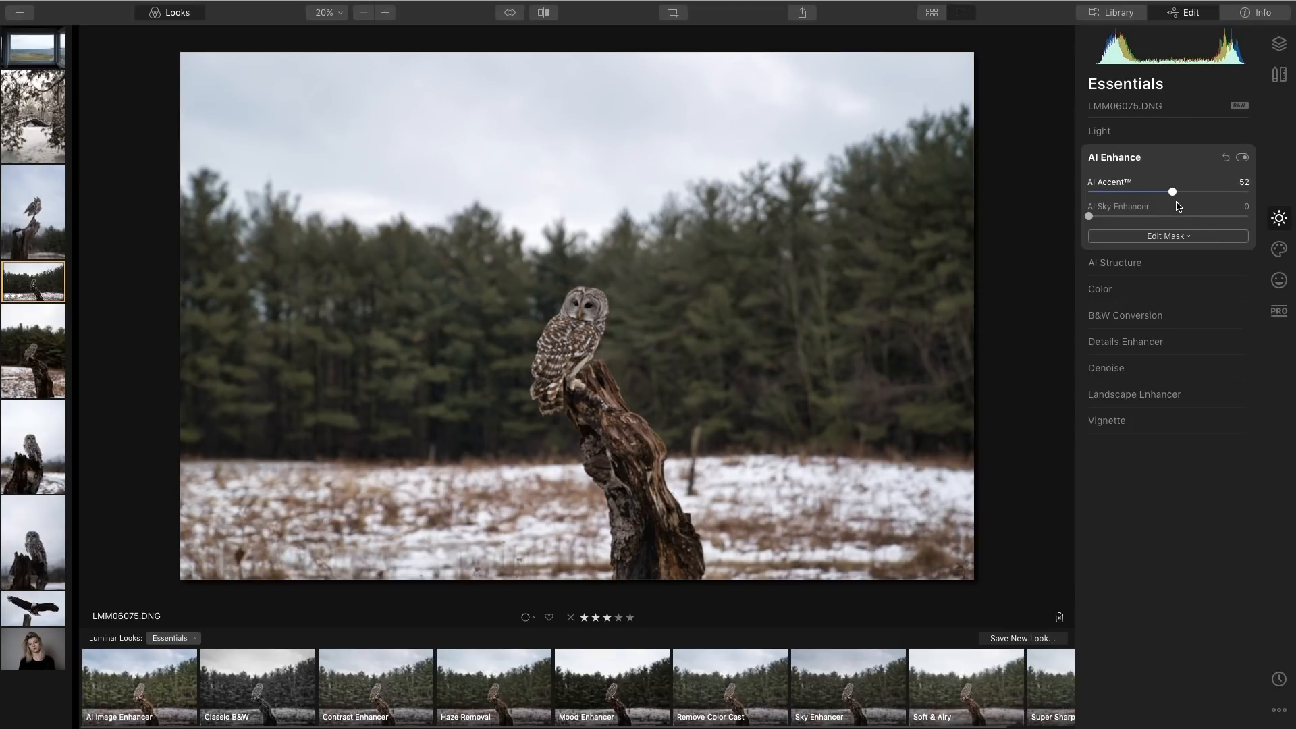
pyautogui.moveTo(1089, 218); pyautogui.dragTo(1178, 233)
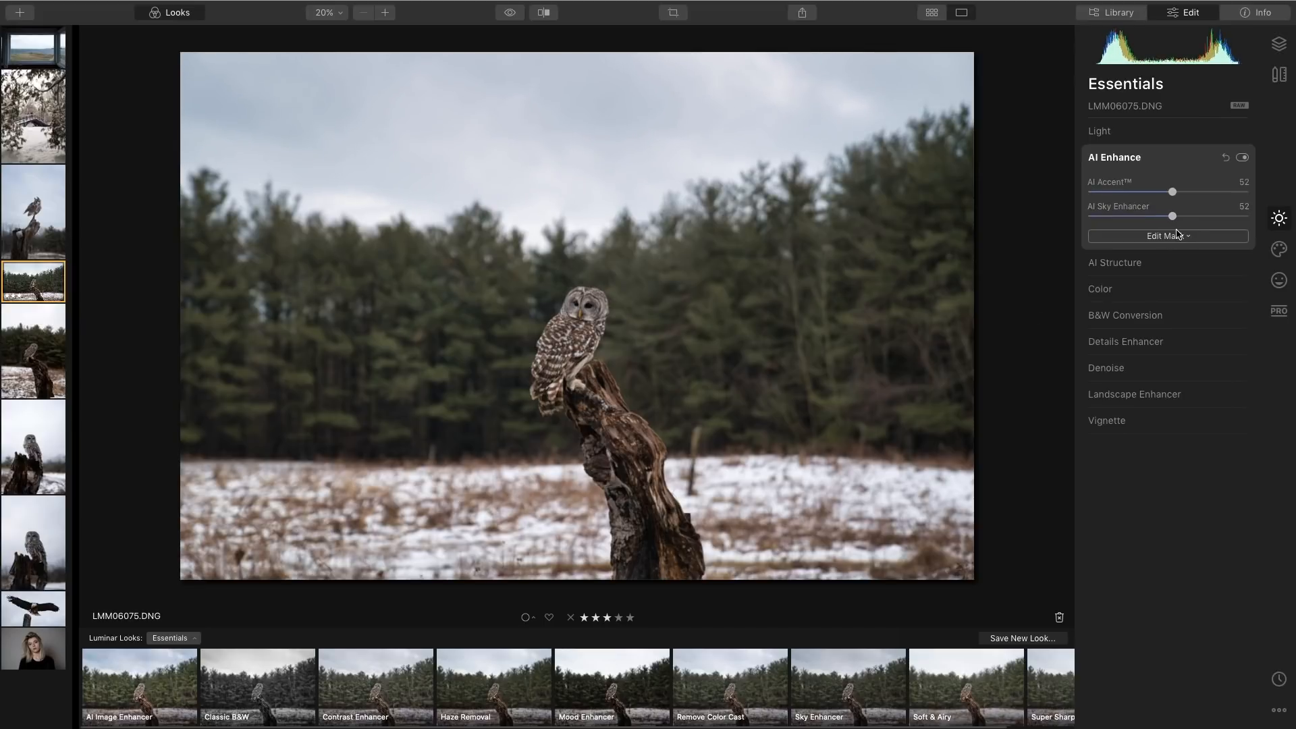
# Open AI Structure, set Amount to 13 and Boost to 10, and toggle the tool off and on to compare.
pyautogui.click(1178, 263)
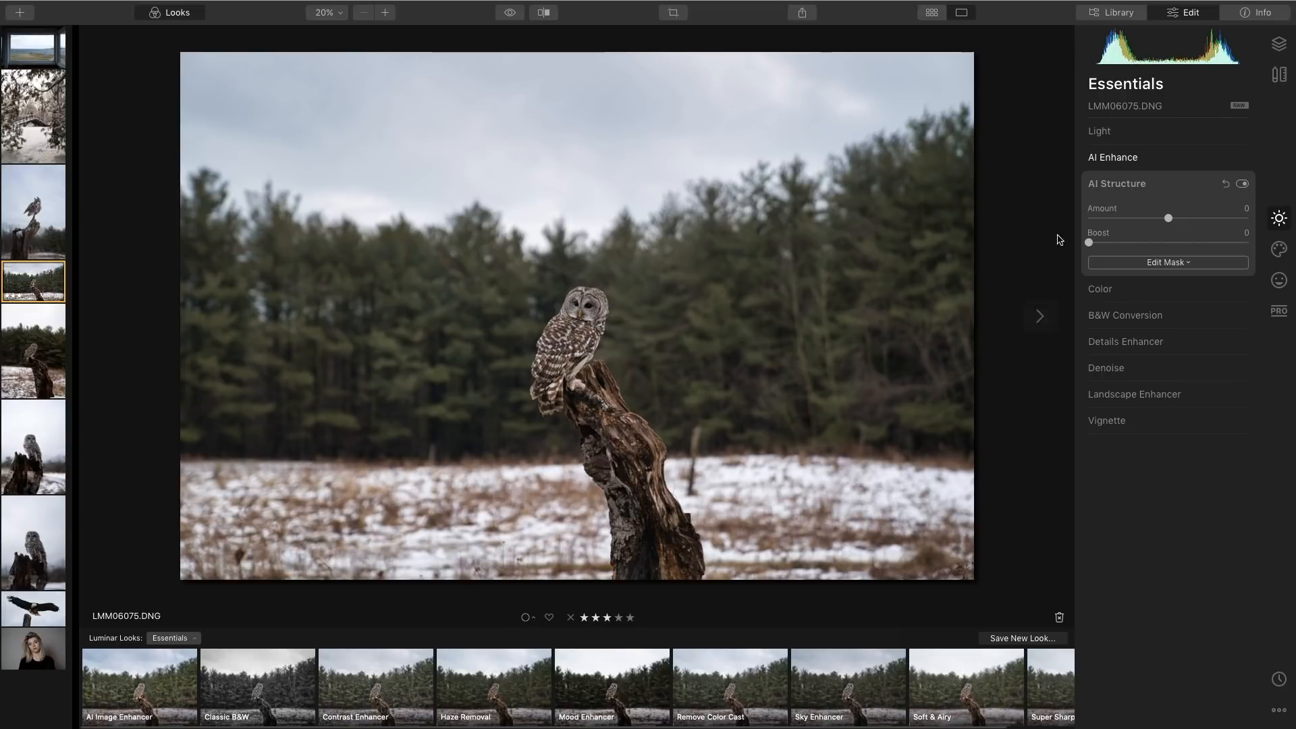
pyautogui.moveTo(1170, 220); pyautogui.dragTo(1180, 222)
pyautogui.moveTo(1089, 243); pyautogui.dragTo(1108, 248)
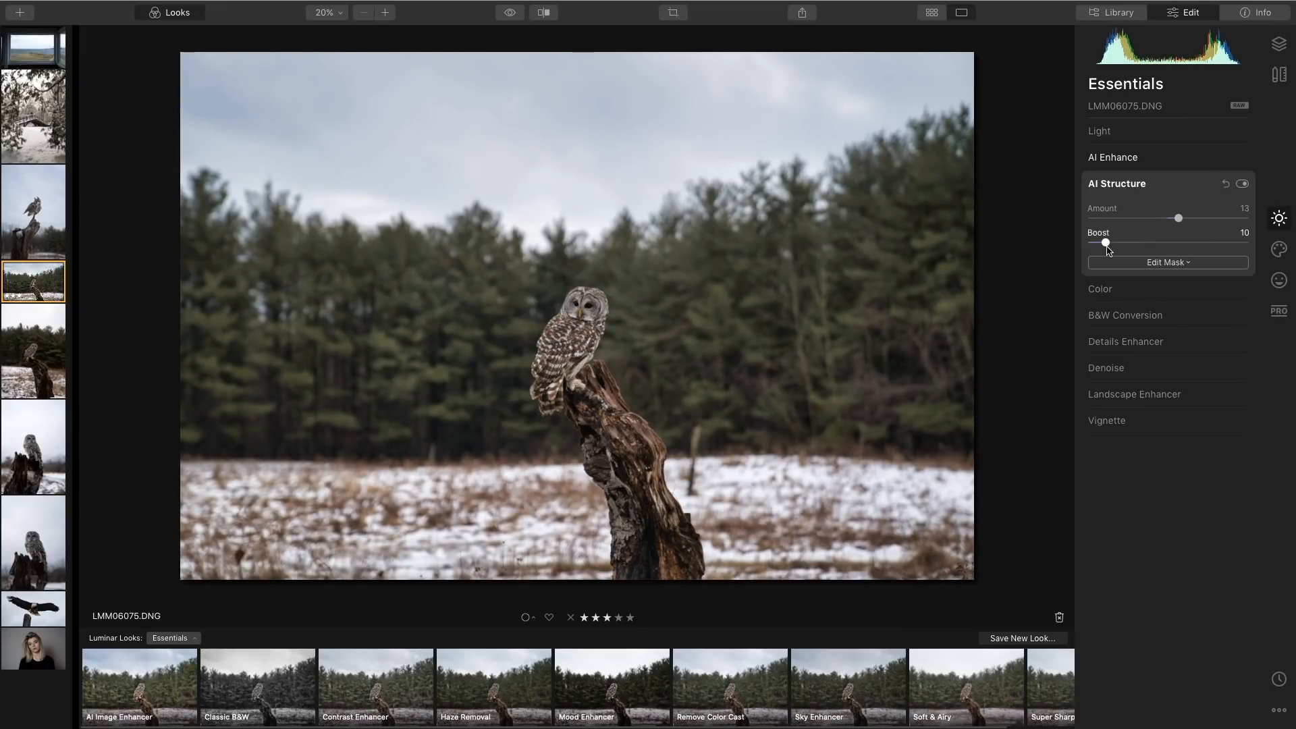
pyautogui.click(1244, 184)
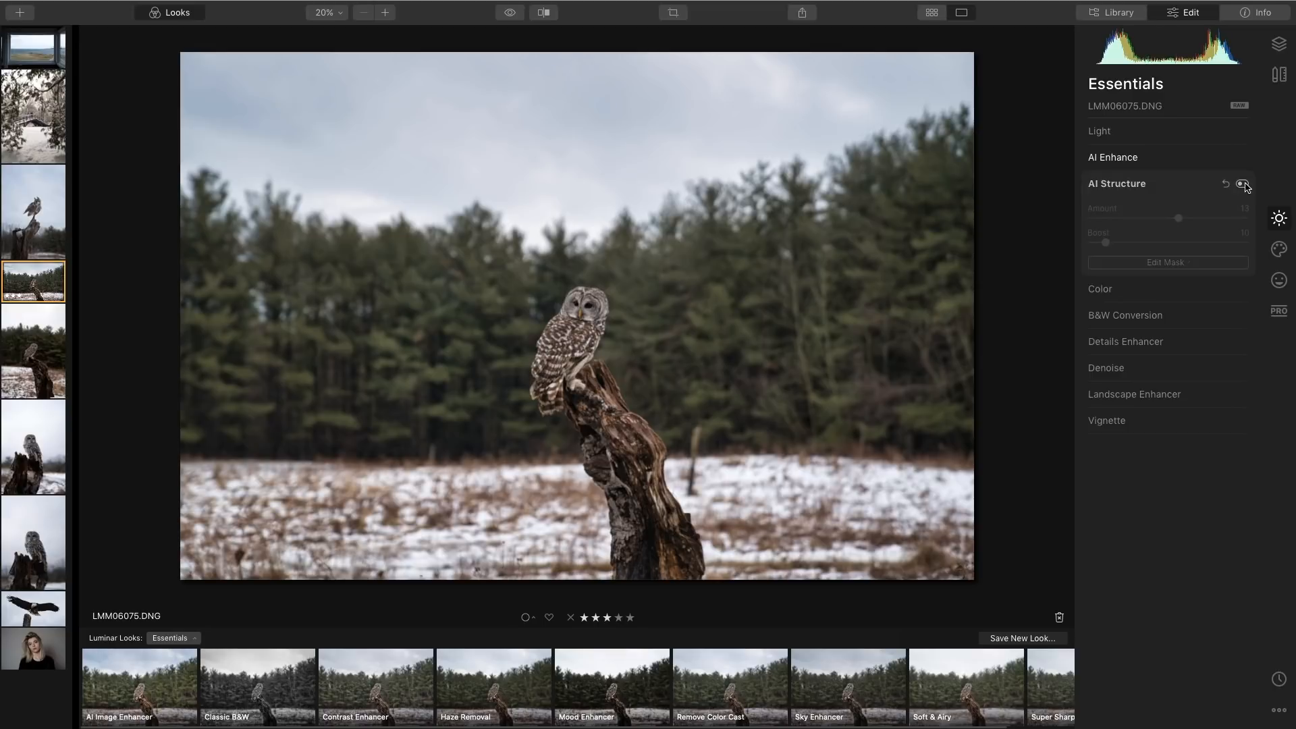
pyautogui.click(1243, 183)
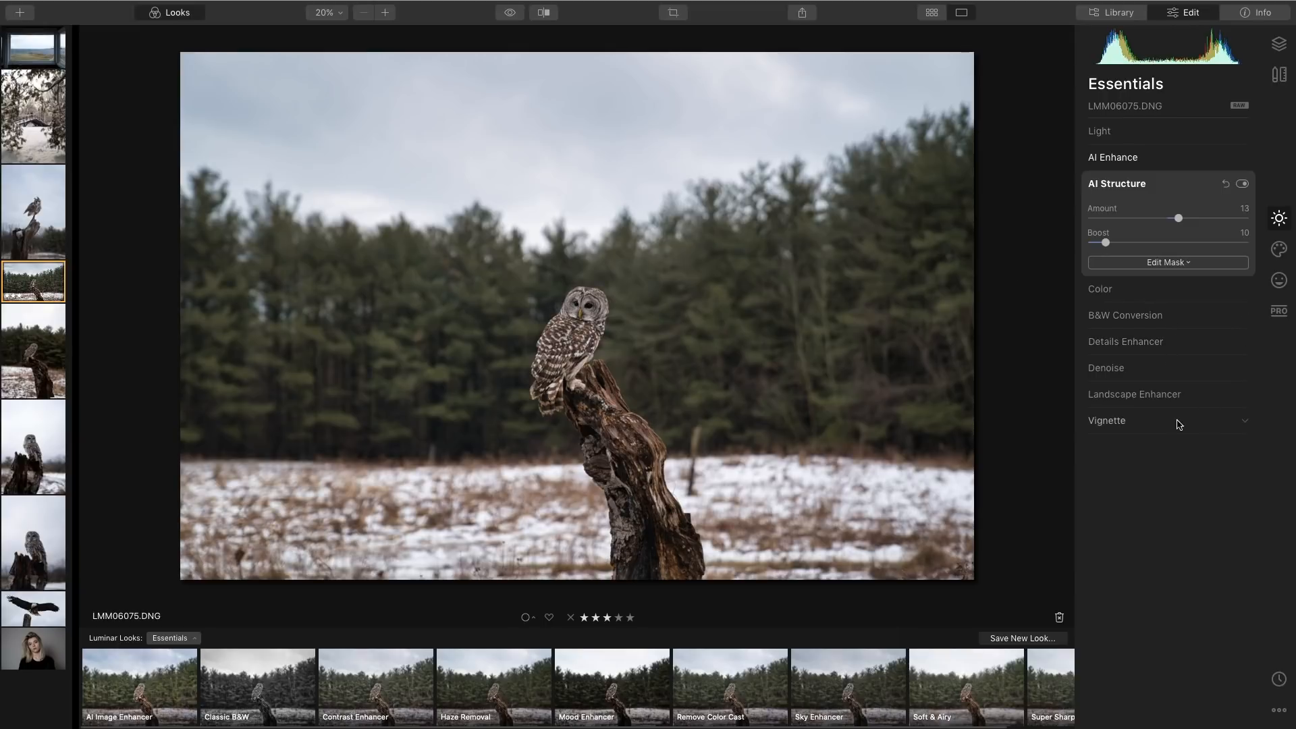
# Open Landscape Enhancer and set Golden Hour to 46 and Foliage Enhancer to 24.
pyautogui.click(1215, 401)
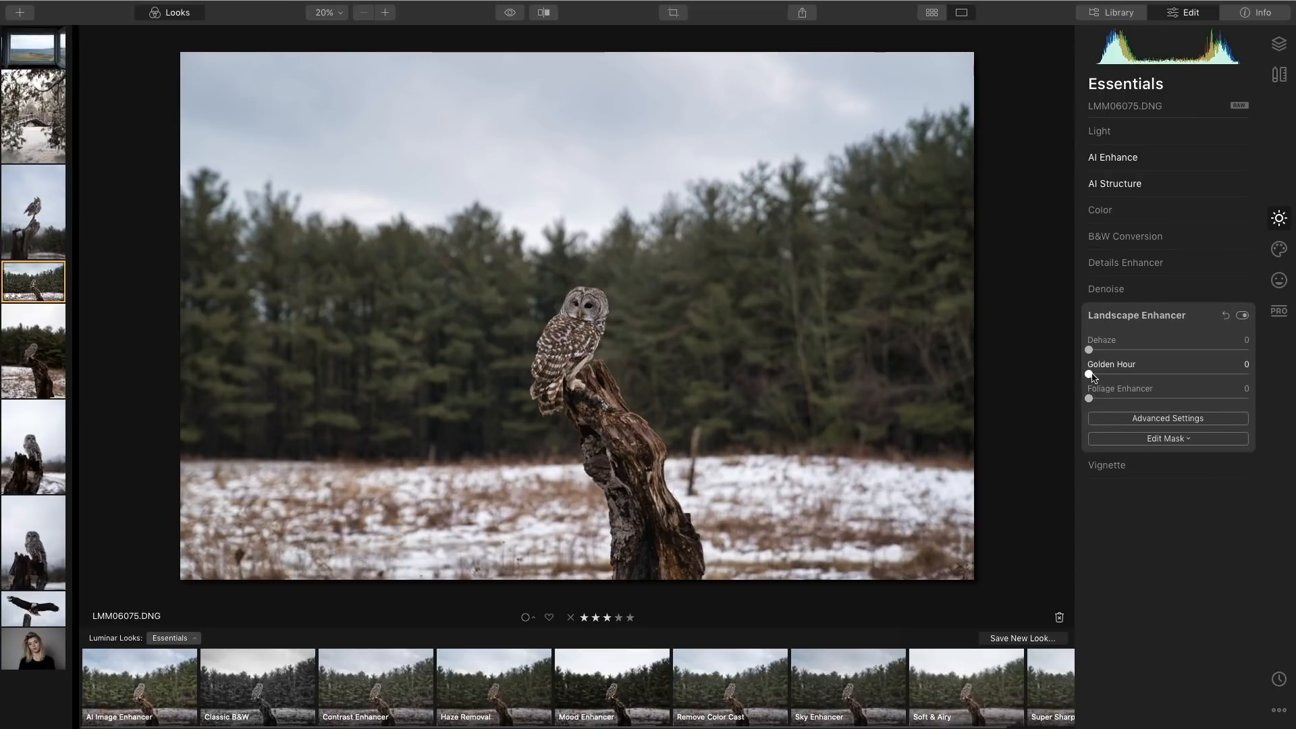
pyautogui.moveTo(1092, 378); pyautogui.dragTo(1168, 392)
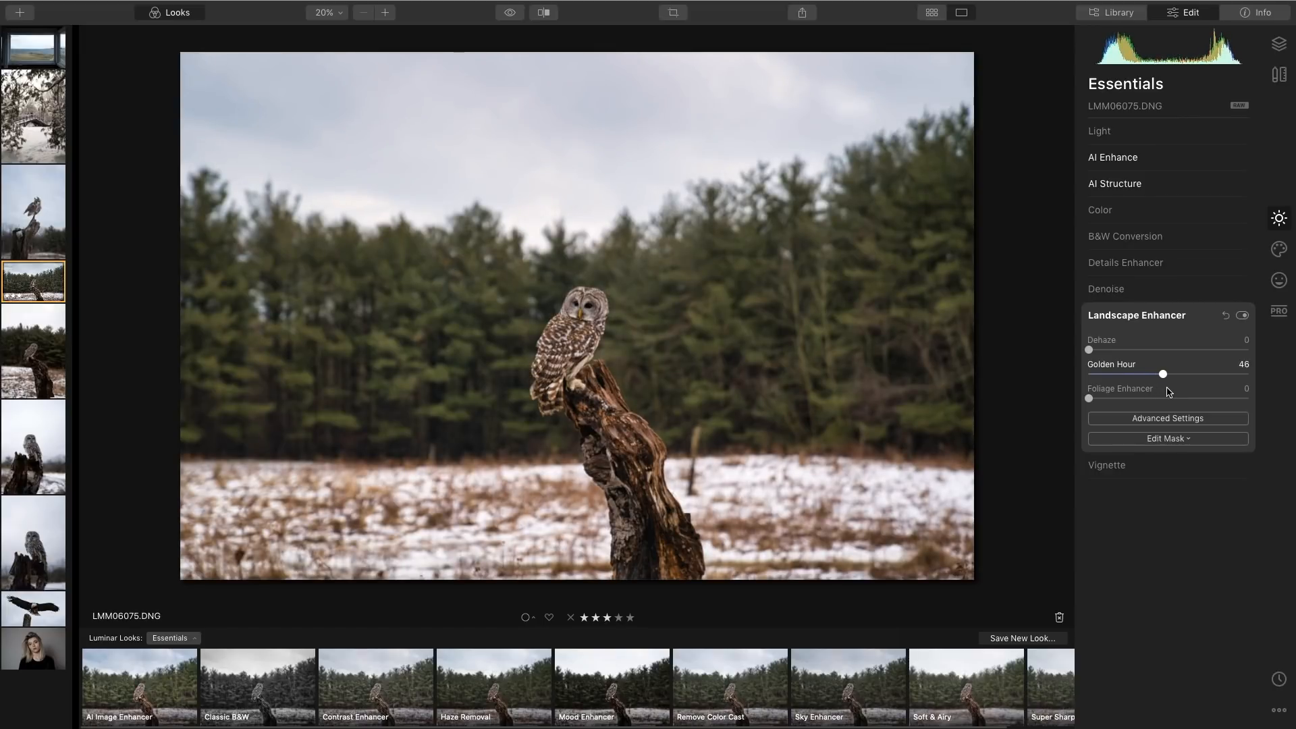
pyautogui.moveTo(1169, 392); pyautogui.dragTo(1169, 393)
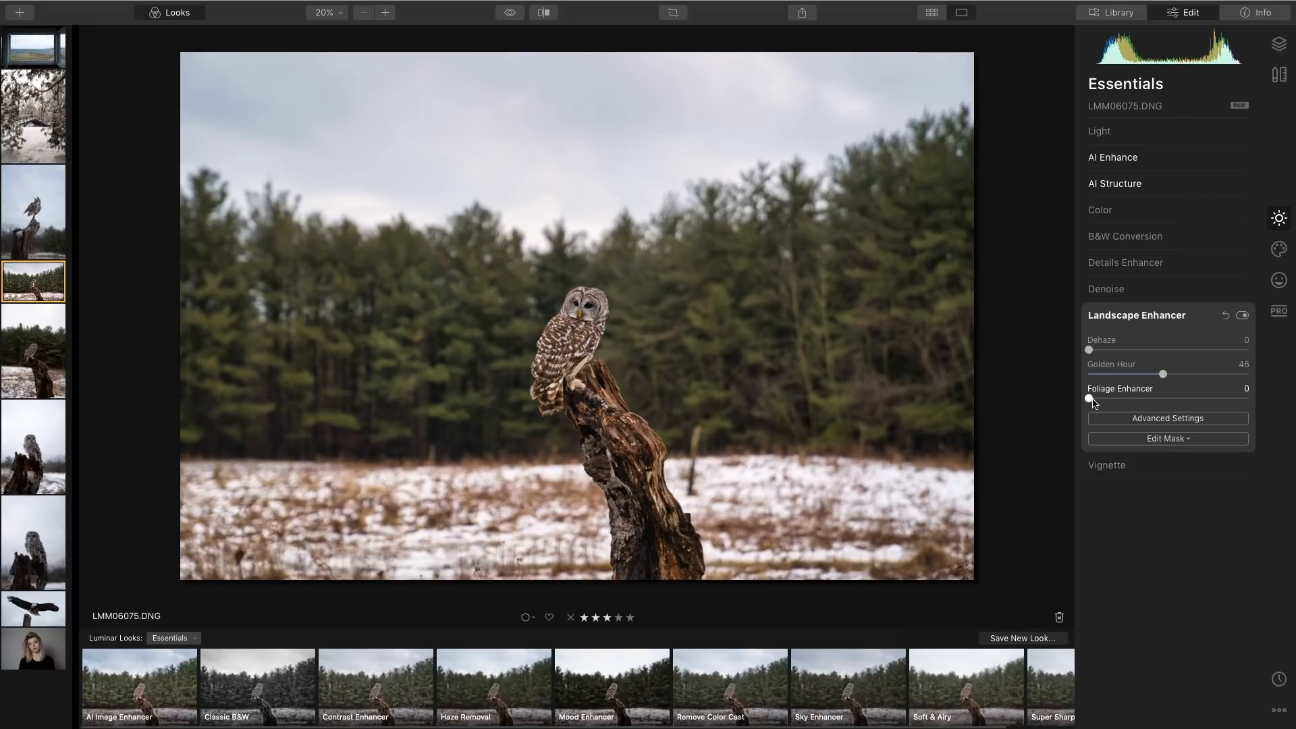
pyautogui.moveTo(1089, 400); pyautogui.dragTo(1128, 411)
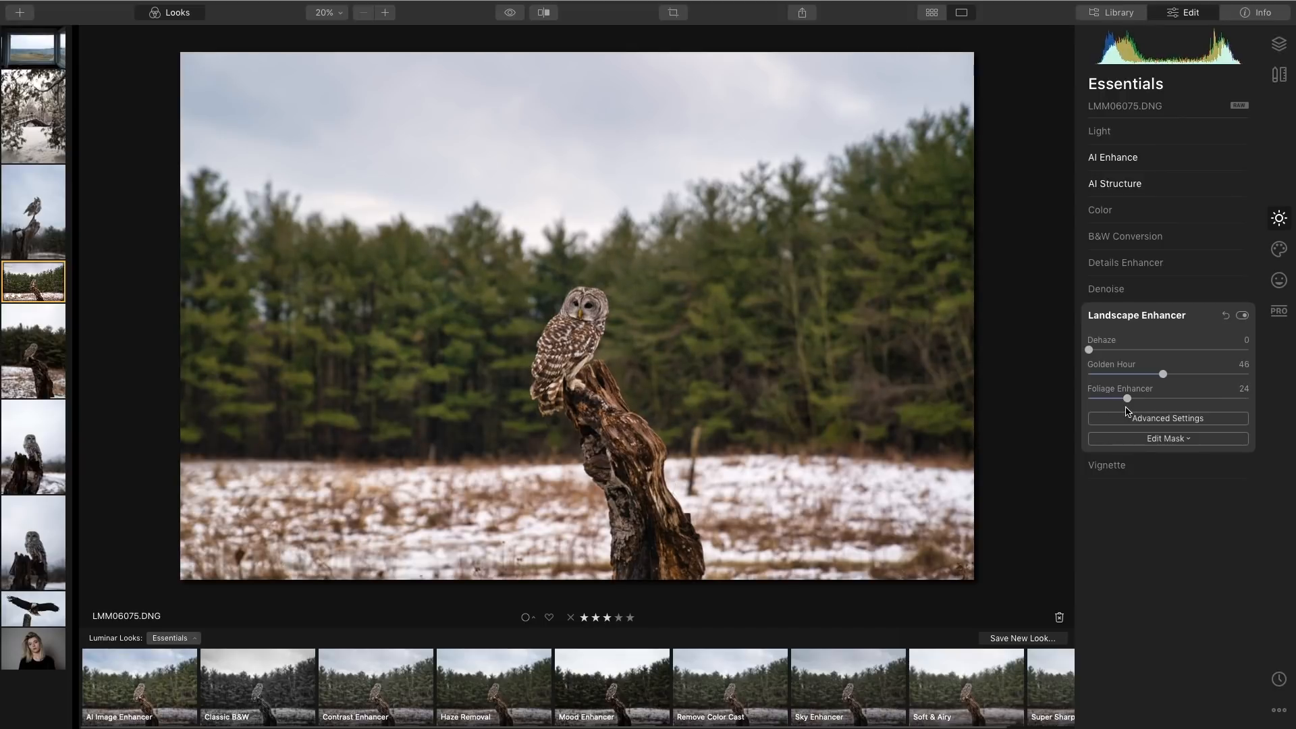
# Raise Foliage Hue slightly in Landscape Enhancer's advanced settings and collapse the tool.
pyautogui.click(1163, 419)
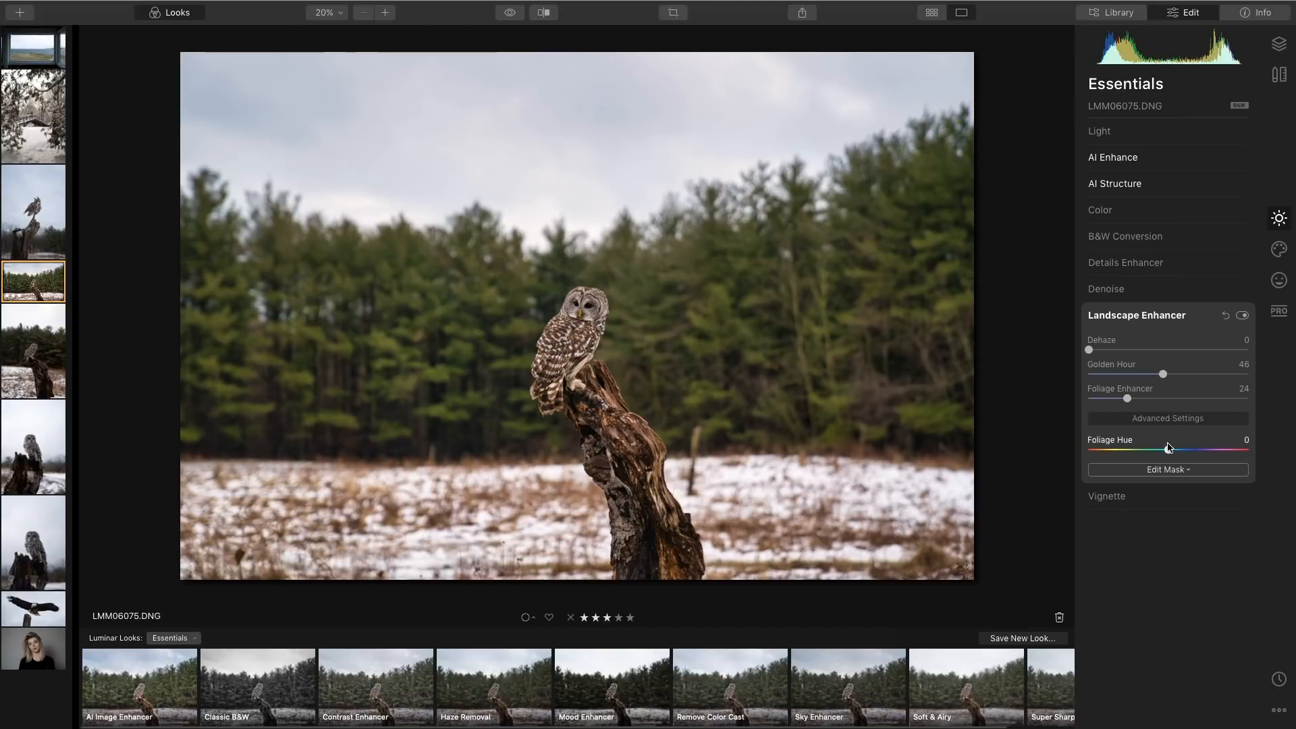
pyautogui.moveTo(1168, 450)
pyautogui.mouseDown()
pyautogui.moveTo(1074, 458)
pyautogui.moveTo(1246, 465)
pyautogui.moveTo(1169, 455)
pyautogui.moveTo(1188, 456)
pyautogui.mouseUp()
pyautogui.click(1140, 316)
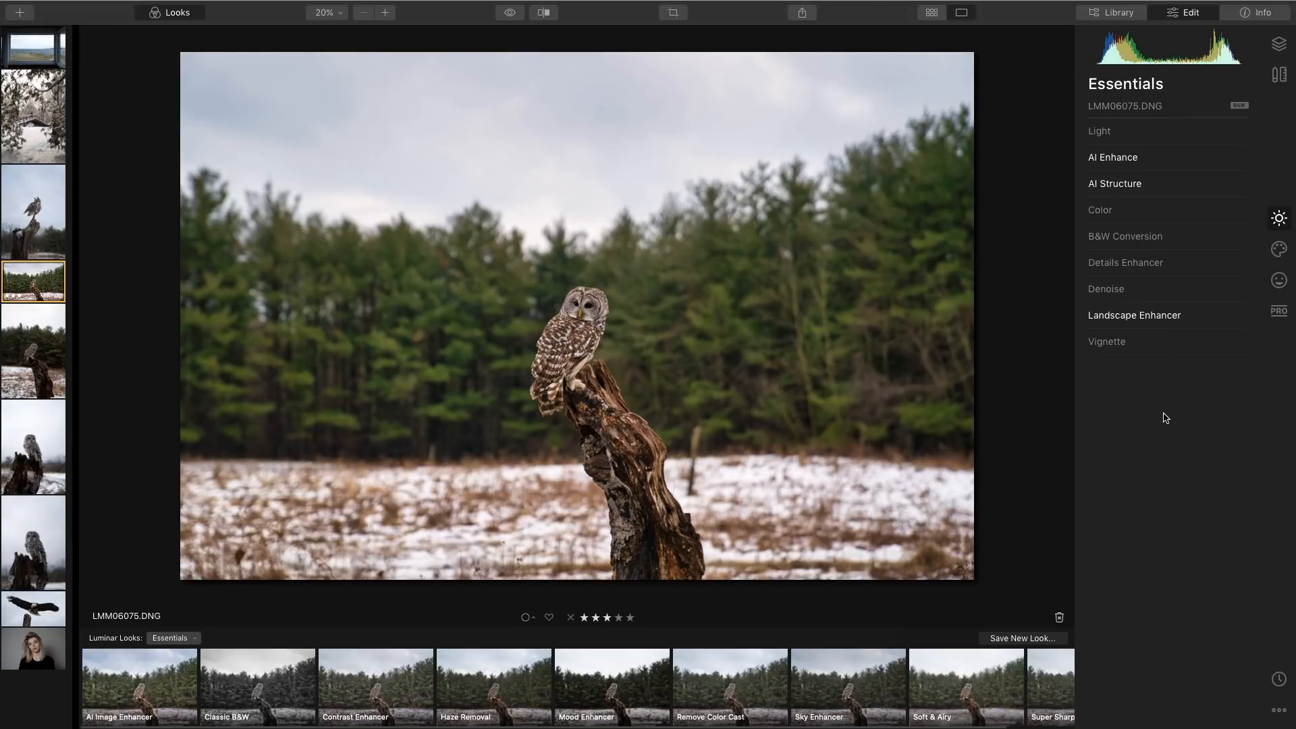
# Toggle the before/after preview to compare the edited photo with the original.
pyautogui.press('\\')
pyautogui.press('\\')
pyautogui.press('\\')
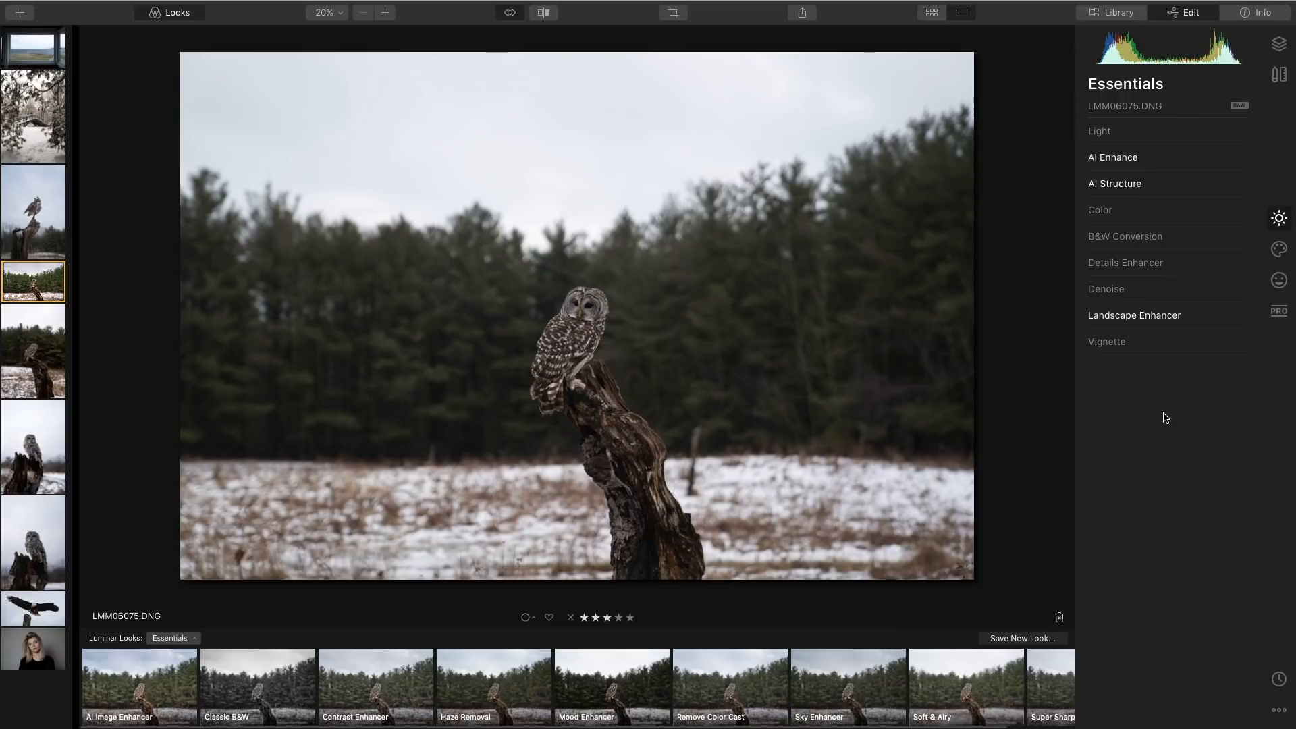
pyautogui.press('\\')
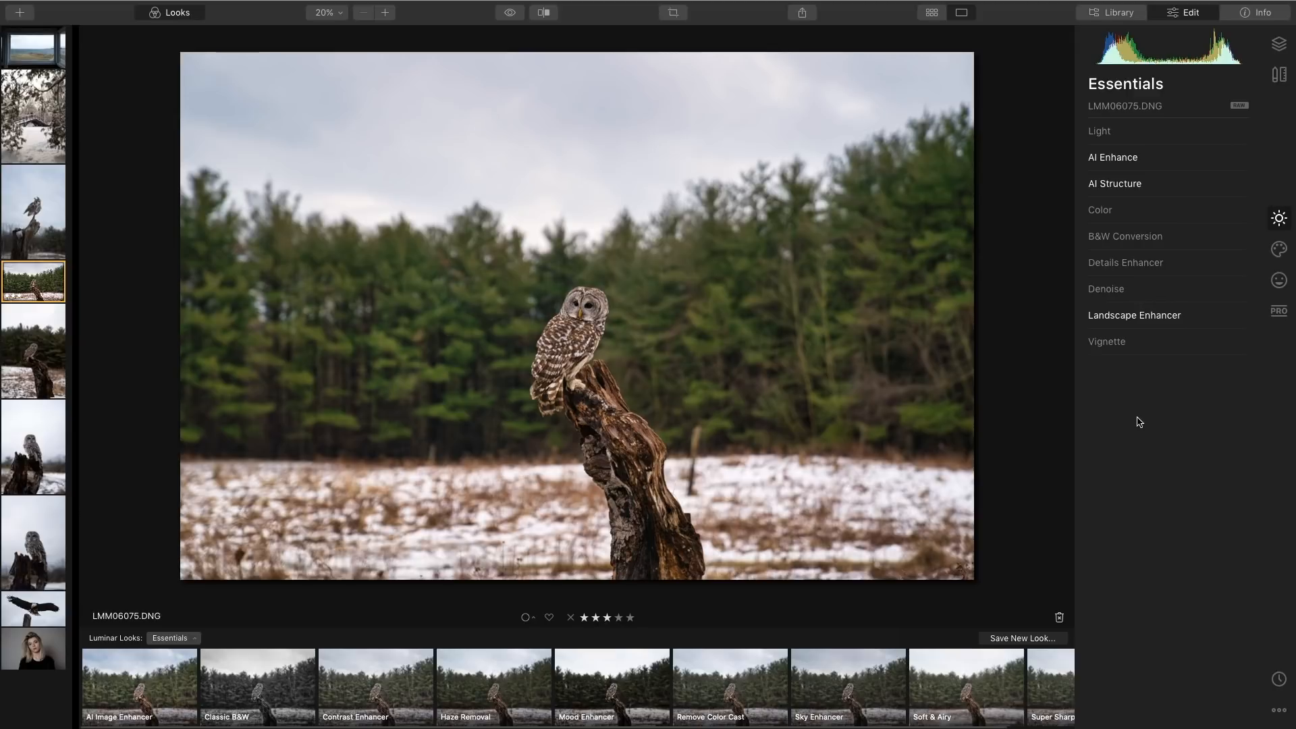
# Switch to the Creative tools and add Sunrays with Amount 2, Overall Look 41, Sunrays Length 38 and Penetration 24.
pyautogui.click(1278, 250)
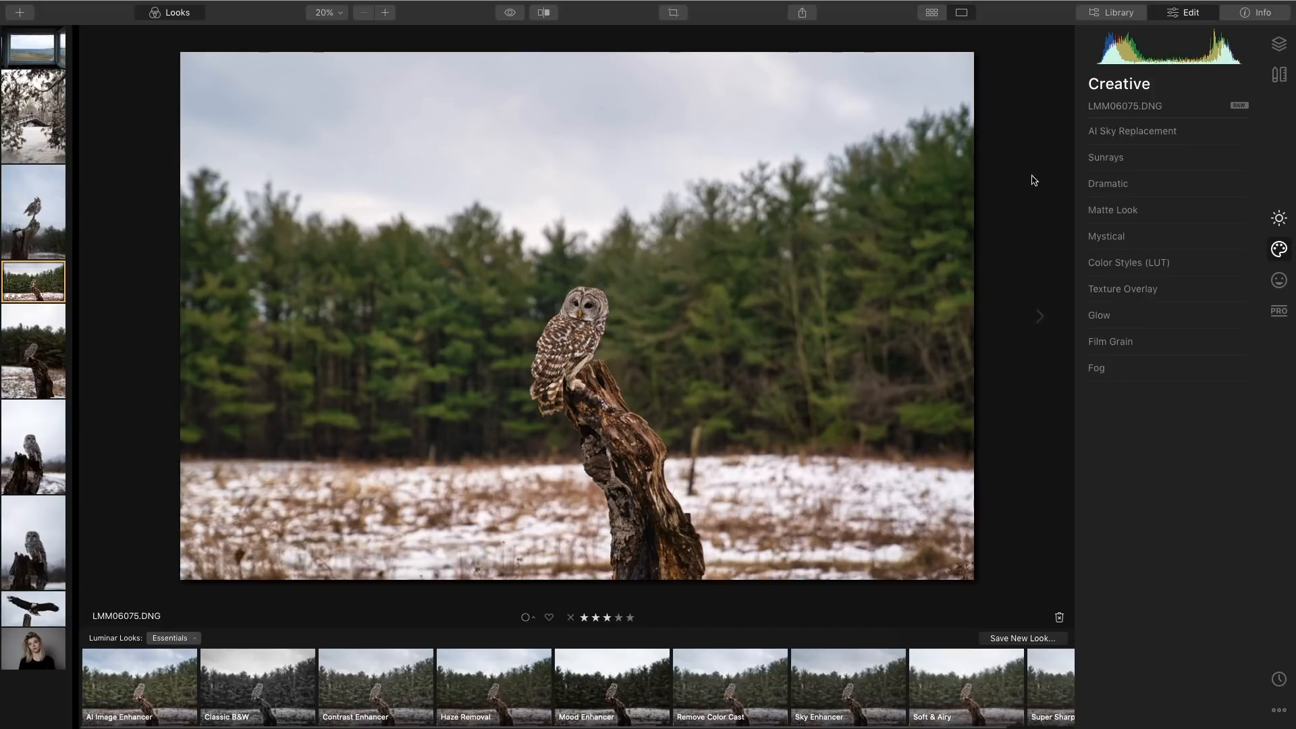
pyautogui.click(1145, 160)
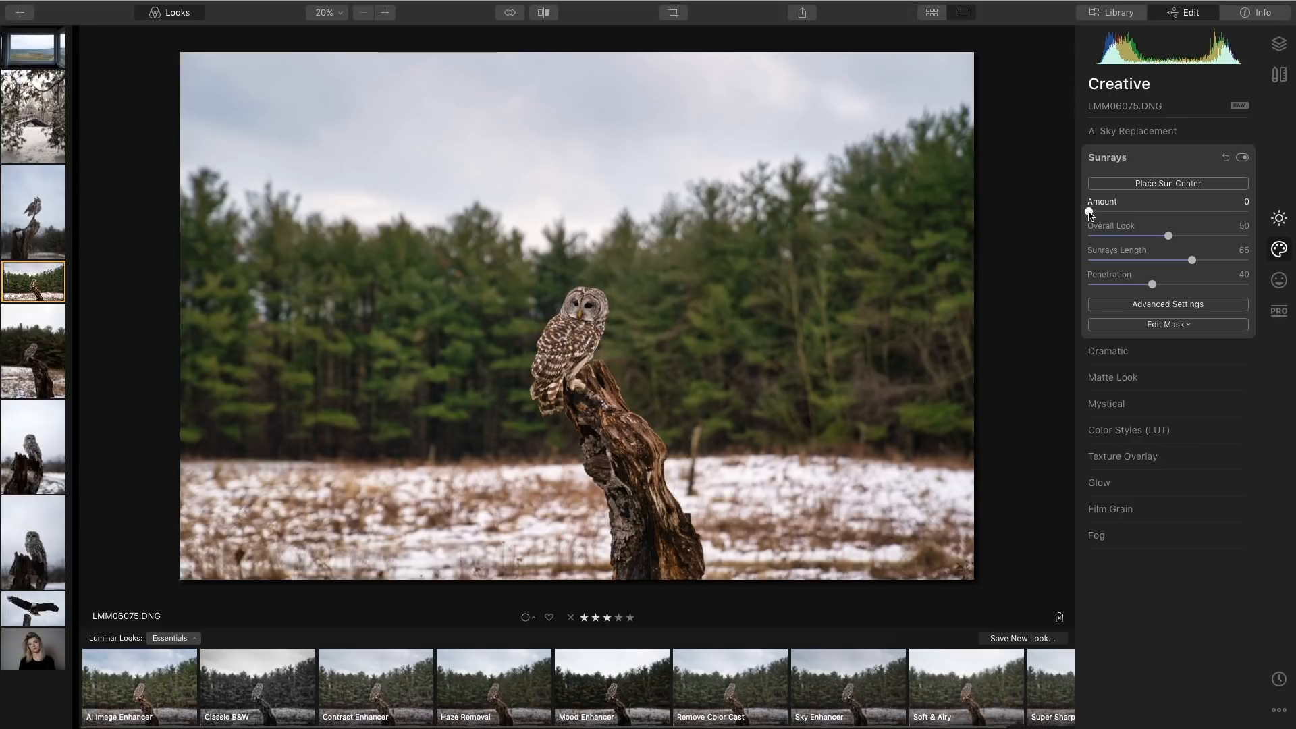
pyautogui.moveTo(1088, 212); pyautogui.dragTo(1092, 213)
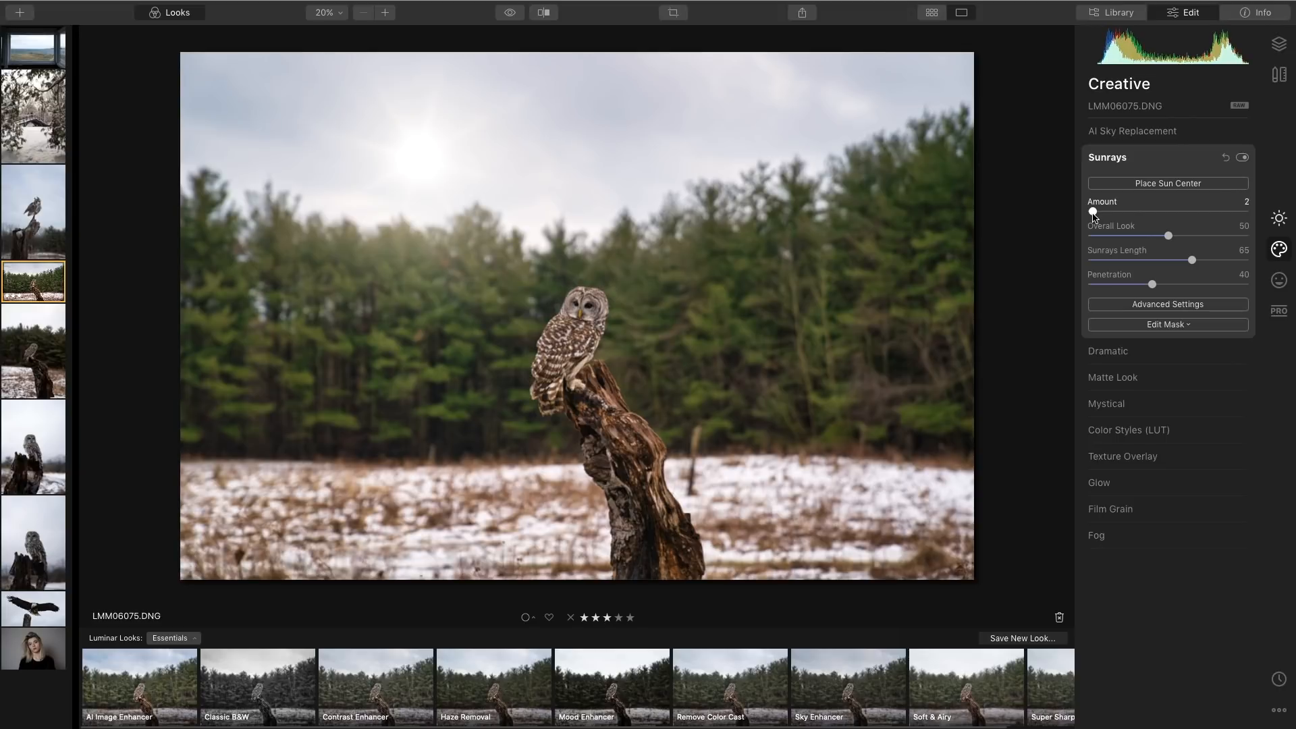
pyautogui.moveTo(1168, 236); pyautogui.dragTo(1155, 235)
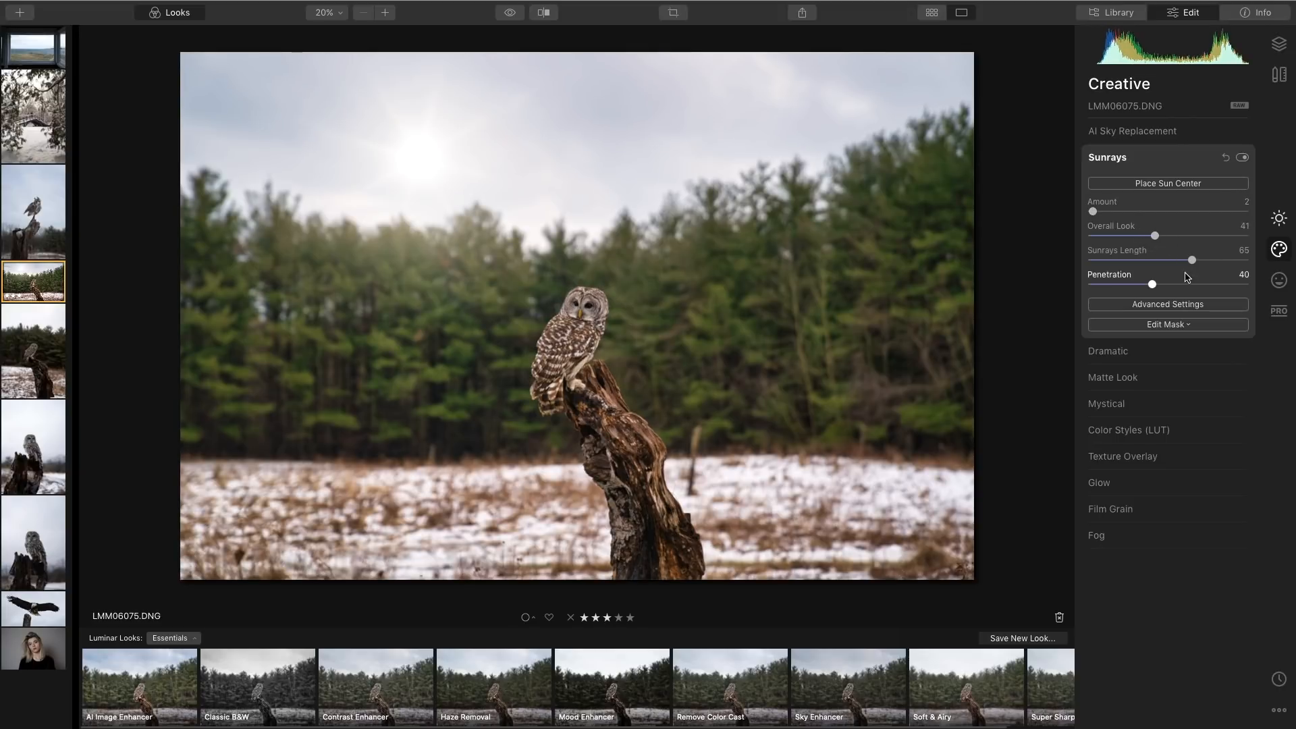
pyautogui.moveTo(1152, 284)
pyautogui.mouseDown()
pyautogui.moveTo(1128, 284)
pyautogui.moveTo(1183, 264)
pyautogui.moveTo(1150, 265)
pyautogui.mouseUp()
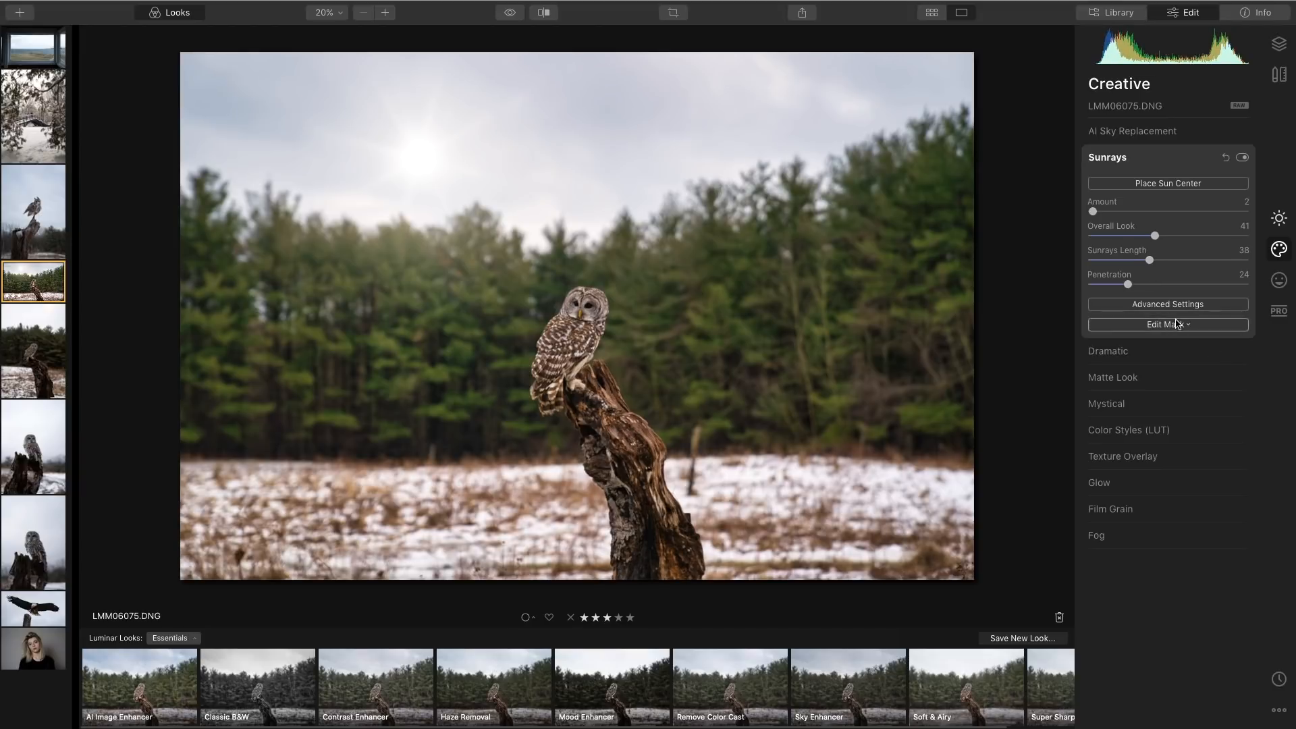
# In Sunrays advanced settings set Sun Glow Radius 44, Sun Glow Amount 57, Sun Warmth 62, Sunrays Warmth 36 and Randomize 13.
pyautogui.click(1181, 306)
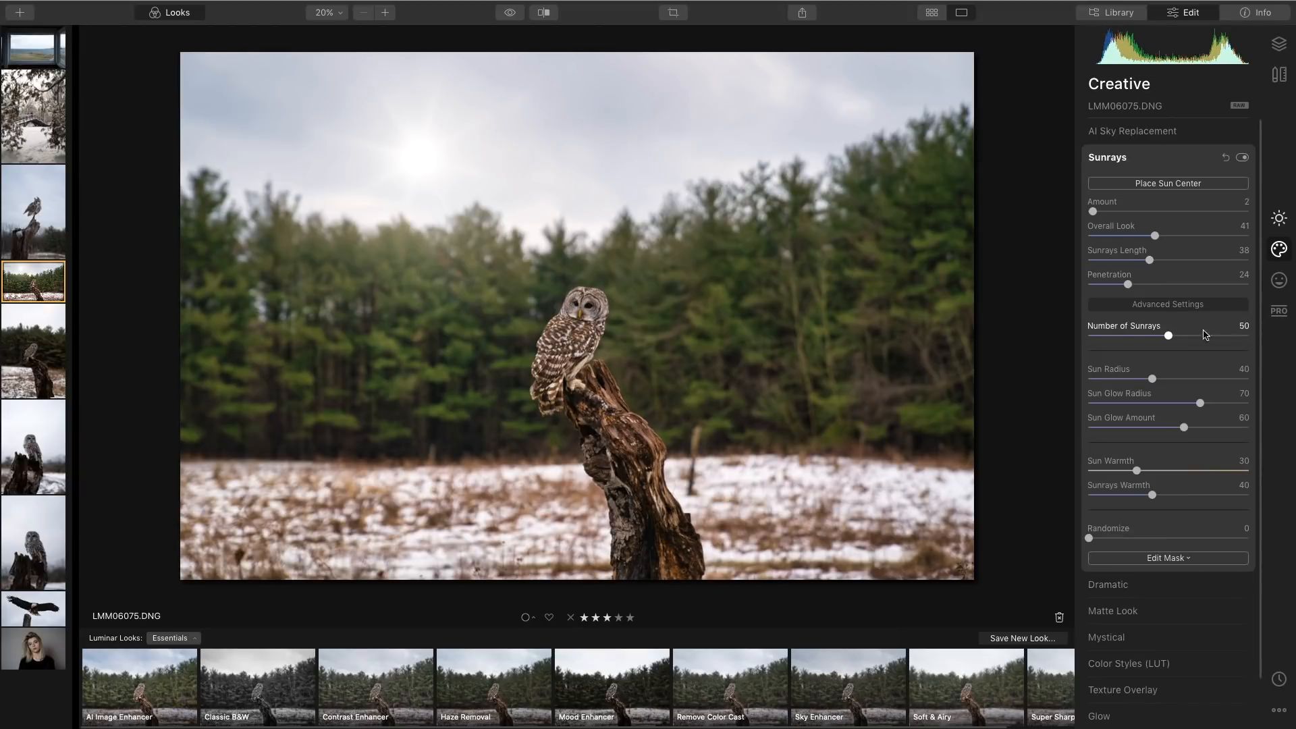
pyautogui.moveTo(1200, 404); pyautogui.dragTo(1180, 434)
pyautogui.moveTo(1137, 471); pyautogui.dragTo(1194, 481)
pyautogui.moveTo(1163, 498); pyautogui.dragTo(1147, 497)
pyautogui.moveTo(1089, 538); pyautogui.dragTo(1113, 543)
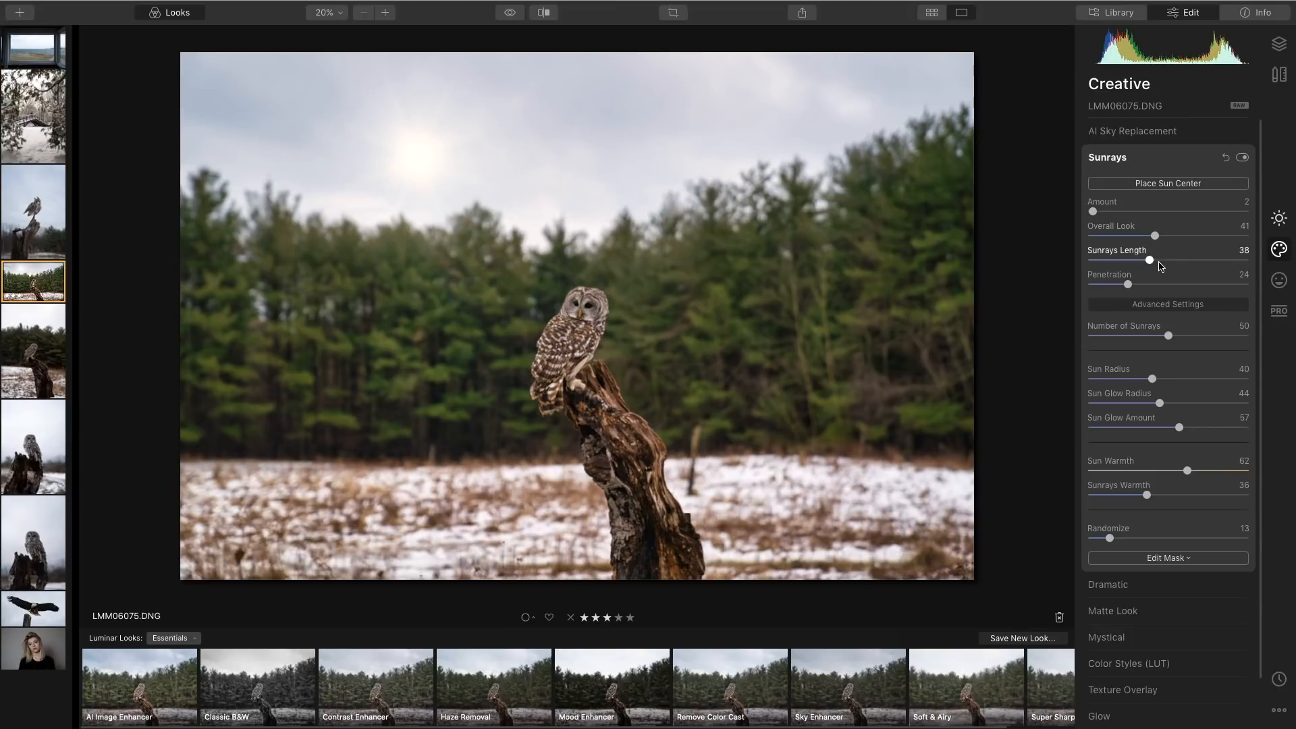
# Set Sunrays Overall Look to 38, Number of Sunrays to 45 and Sun Radius to 34, then collapse Sunrays.
pyautogui.moveTo(1155, 237); pyautogui.dragTo(1150, 236)
pyautogui.moveTo(1169, 337); pyautogui.dragTo(1141, 380)
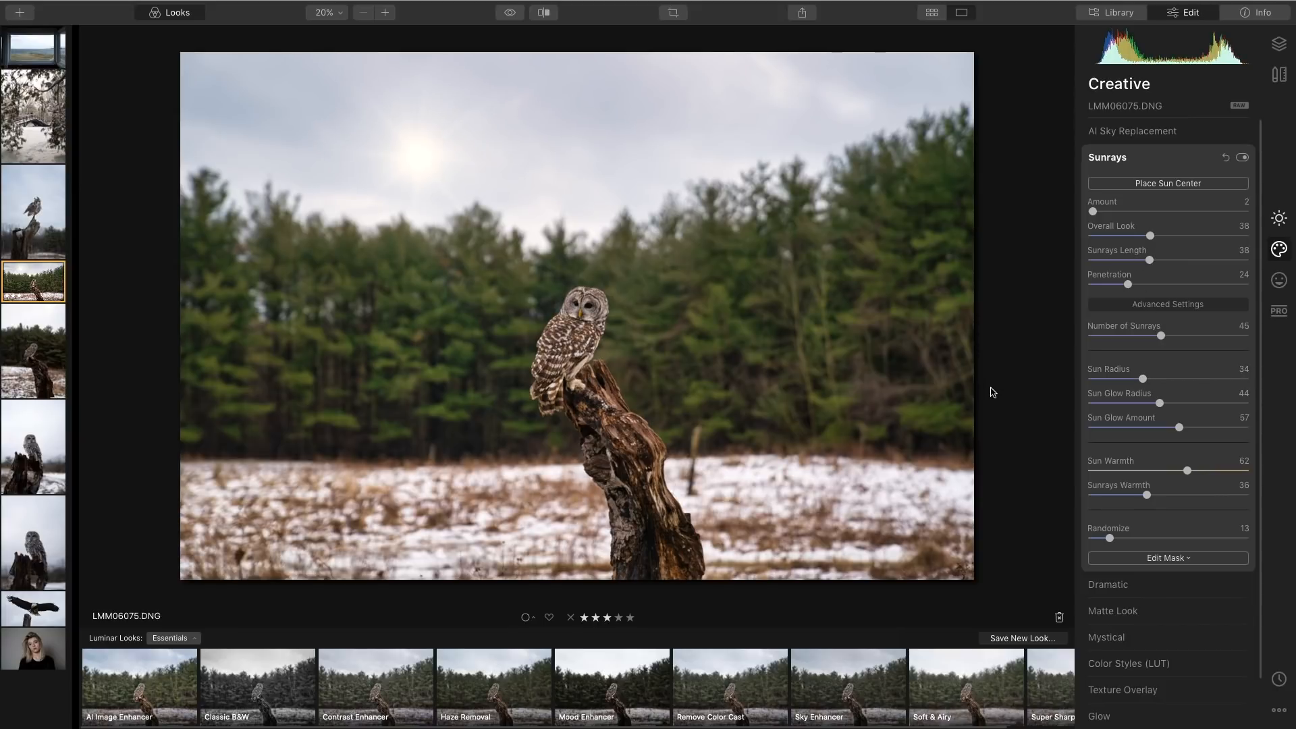
pyautogui.click(1173, 159)
# Open Matte Look, set its Amount to 12, and collapse the tool.
pyautogui.click(1168, 210)
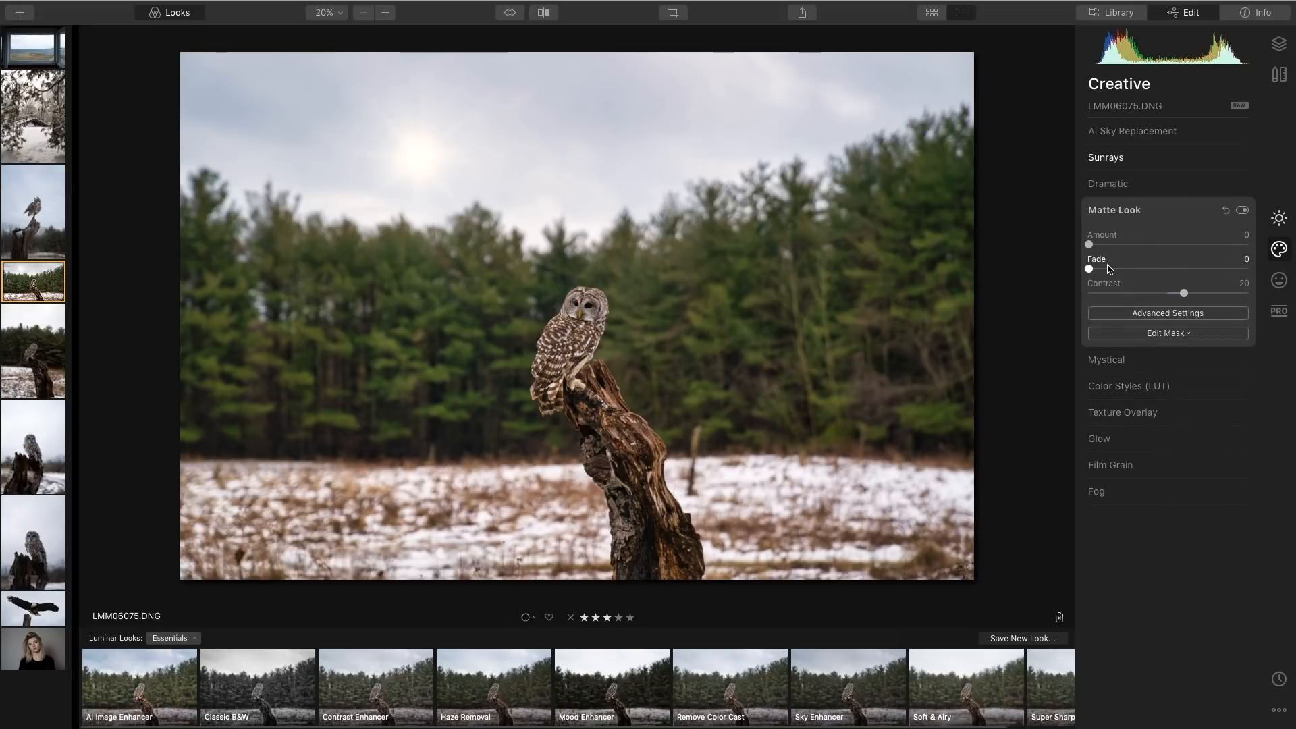
pyautogui.moveTo(1088, 244)
pyautogui.mouseDown()
pyautogui.moveTo(1114, 252)
pyautogui.moveTo(1098, 272)
pyautogui.moveTo(1109, 249)
pyautogui.mouseUp()
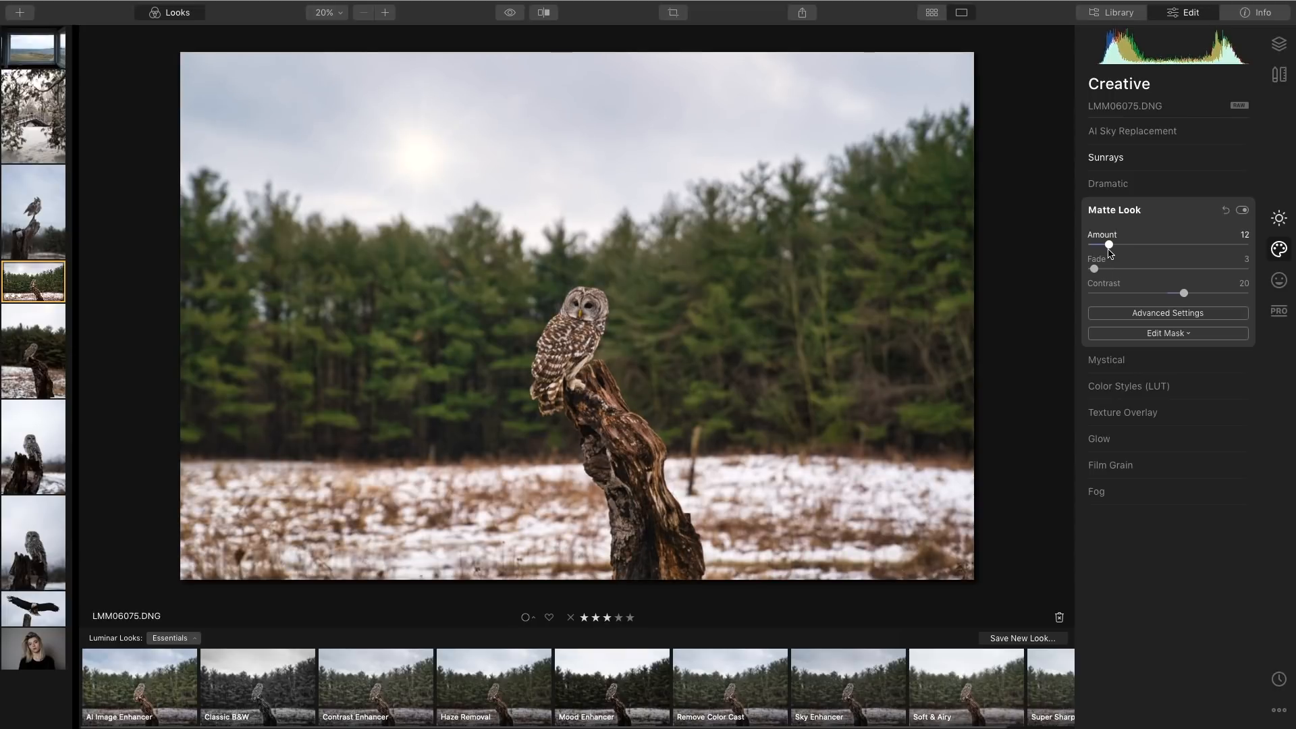
pyautogui.click(1175, 211)
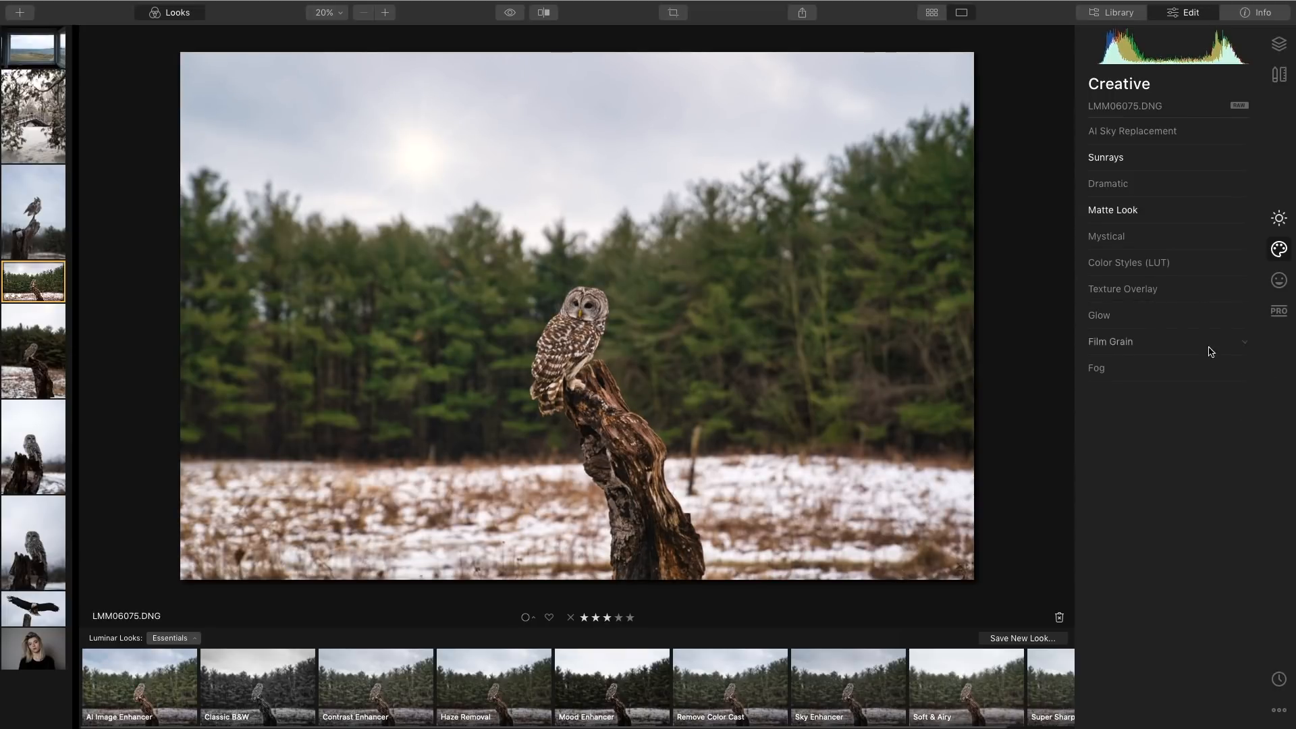
# Switch to Professional tools, set Color Enhancer Brilliance to 13 and Color Contrast Amount to 7, then return to Essentials.
pyautogui.click(1279, 311)
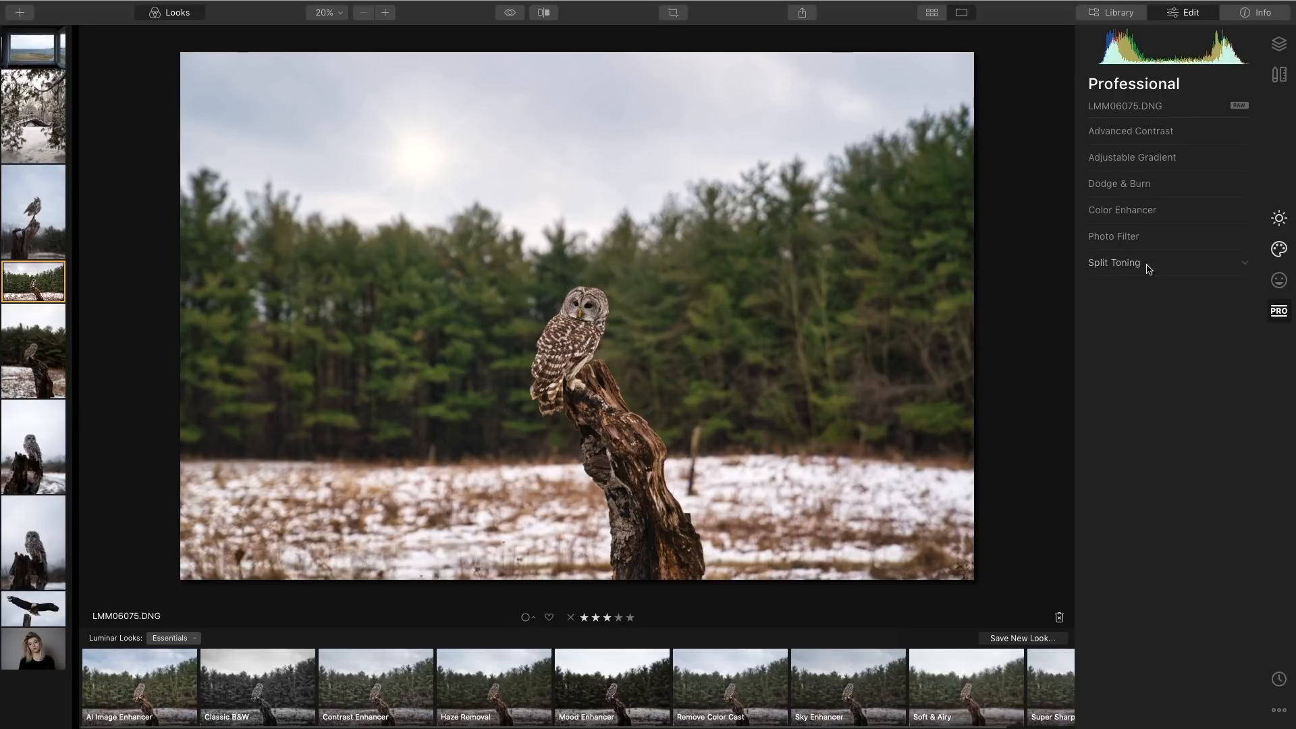
pyautogui.click(1183, 220)
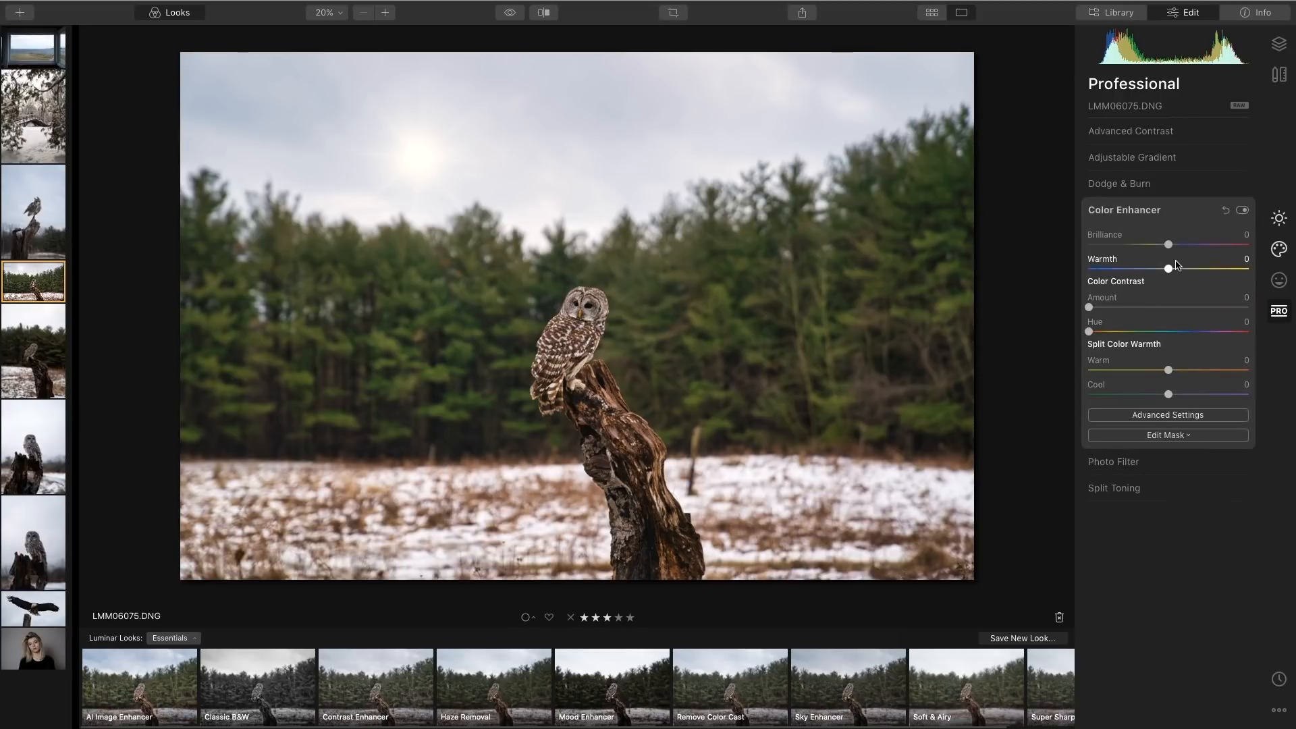
pyautogui.moveTo(1168, 245); pyautogui.dragTo(1178, 249)
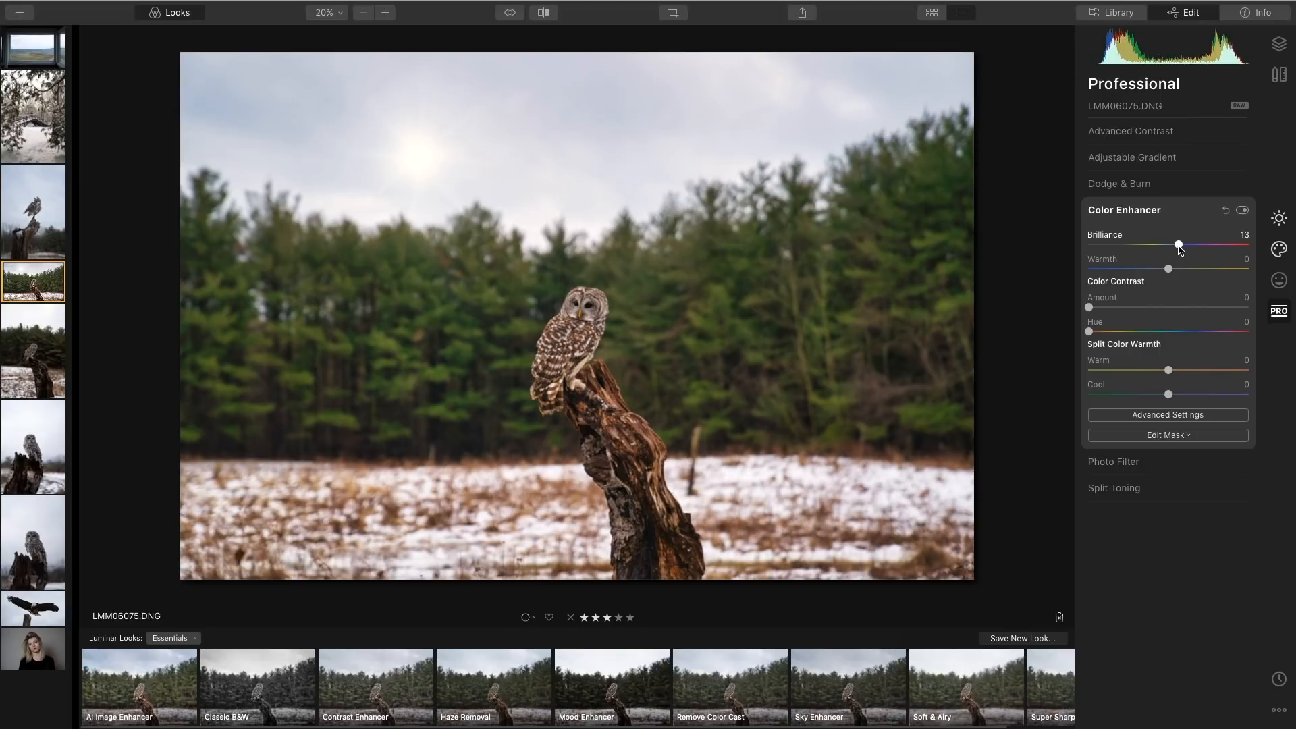
pyautogui.moveTo(1089, 310); pyautogui.dragTo(1105, 316)
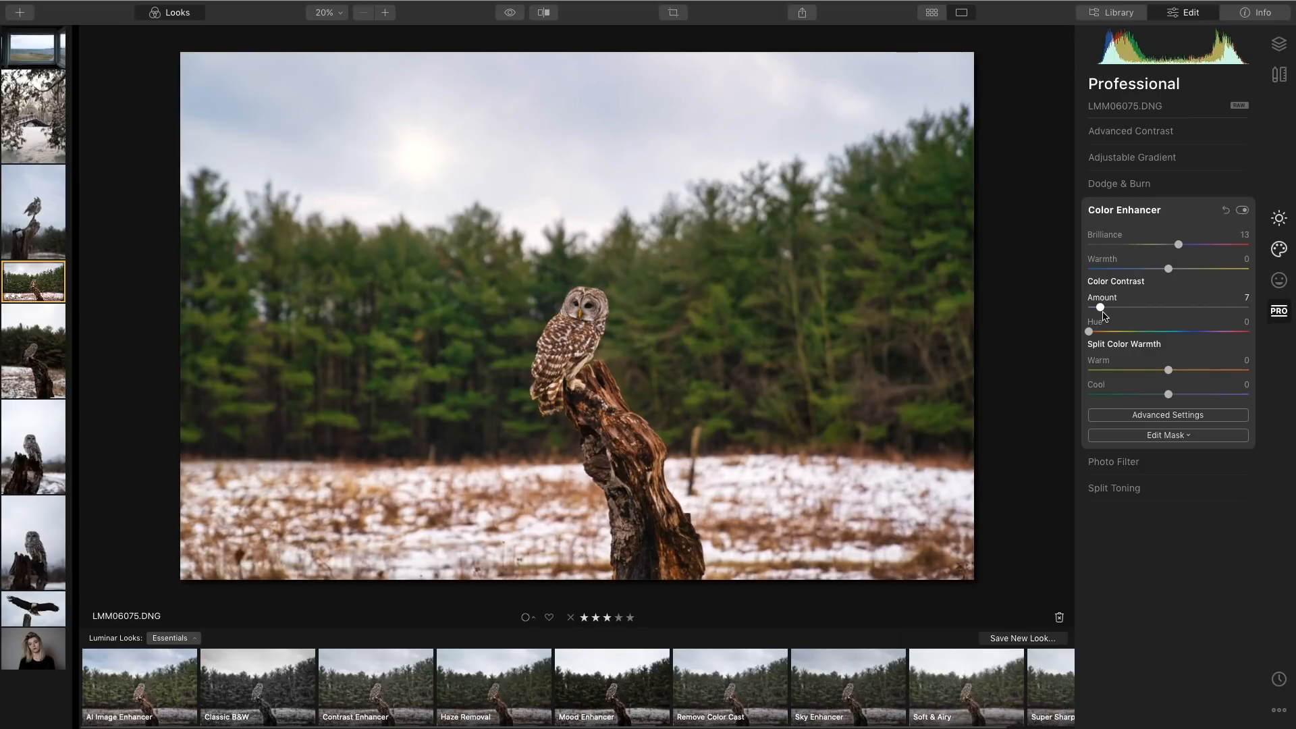
pyautogui.click(1197, 213)
pyautogui.click(1278, 220)
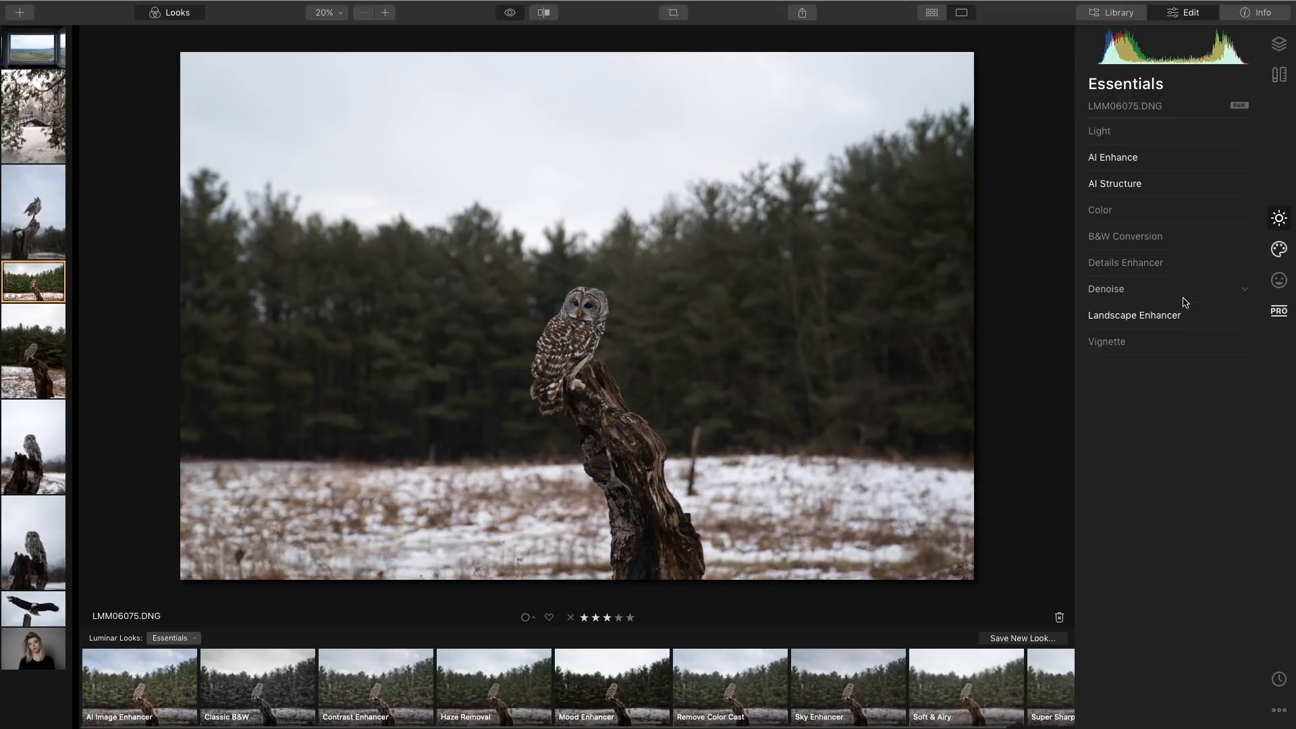
# Toggle between the edited and original owl photo to compare the adjustments.
pyautogui.press('\\')
pyautogui.press('\\')
pyautogui.press('\\')
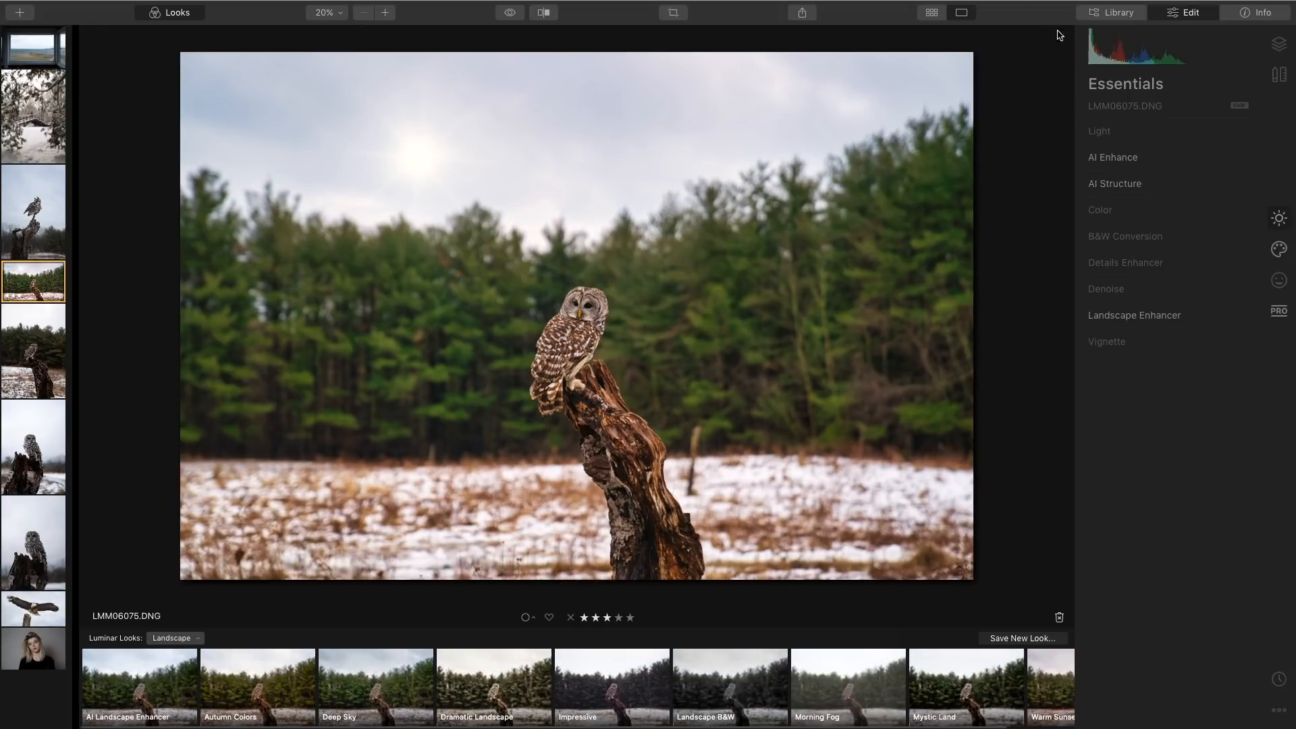
# Open the eagle photo from the library for editing.
pyautogui.click(1100, 13)
pyautogui.click(931, 13)
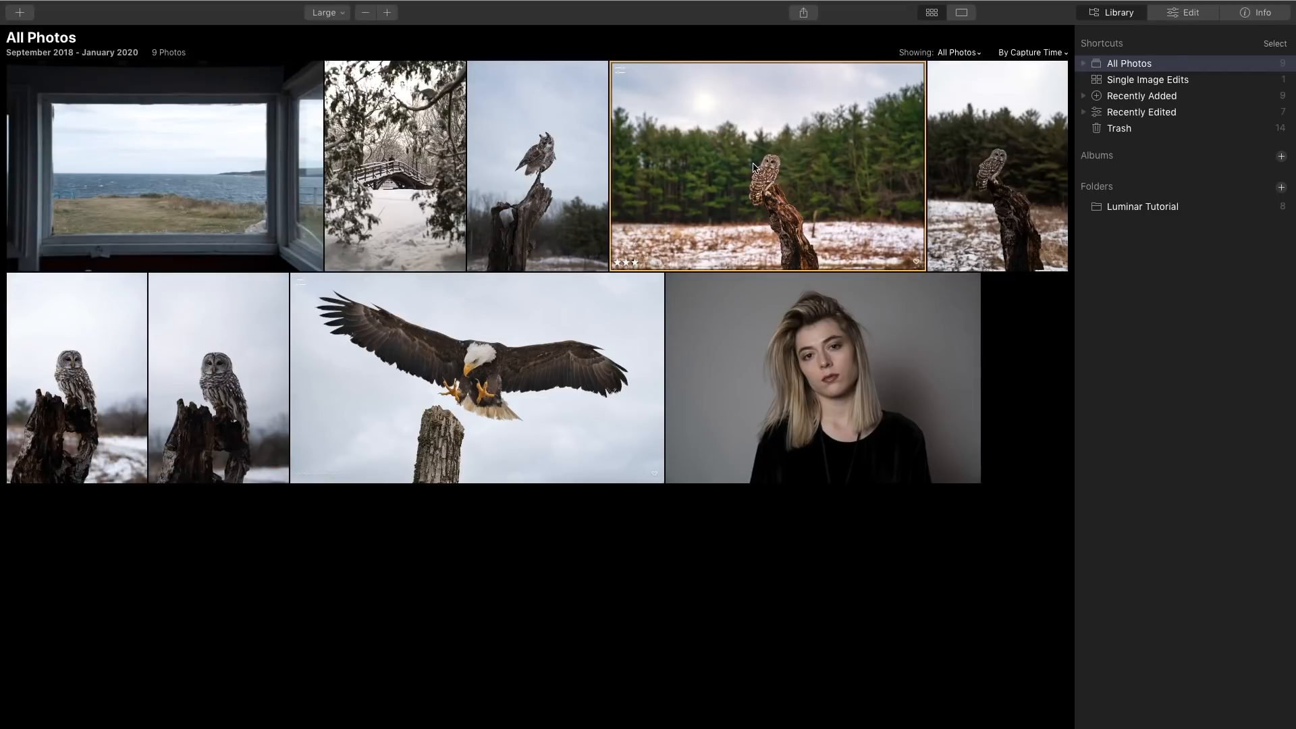
pyautogui.click(559, 384)
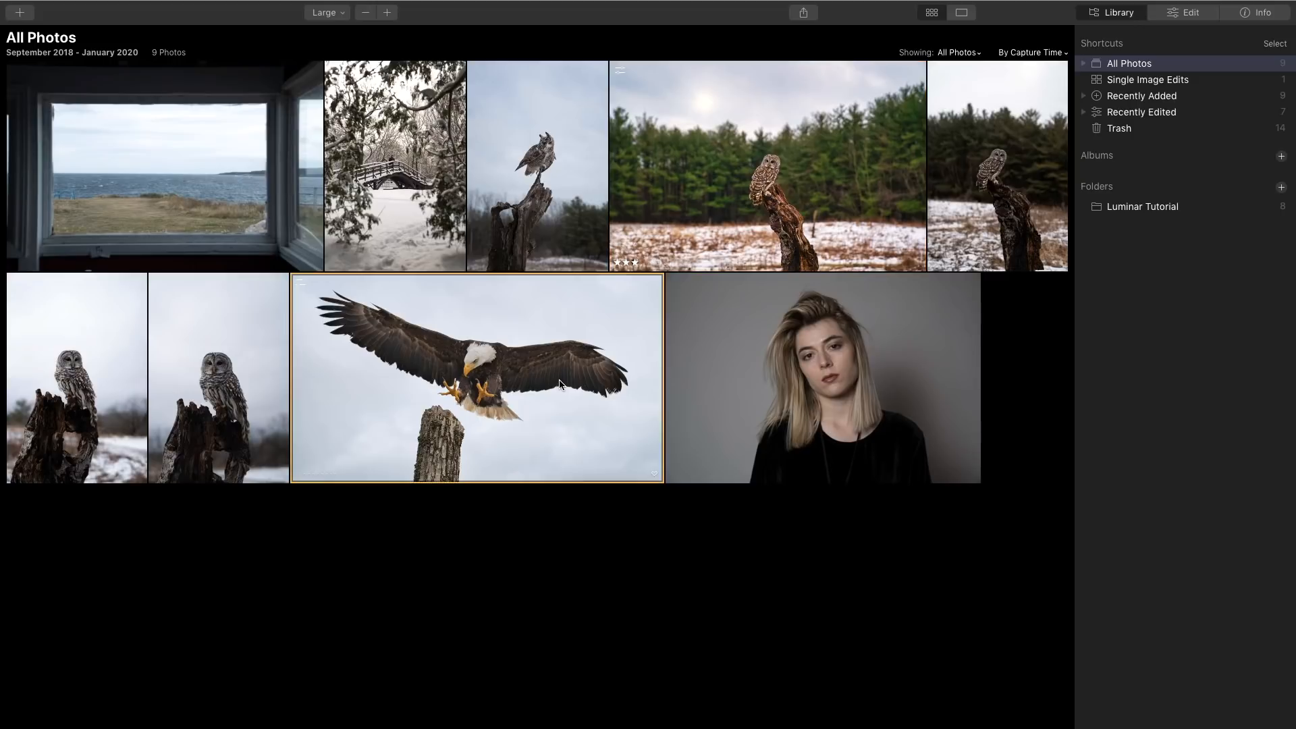
pyautogui.click(1192, 13)
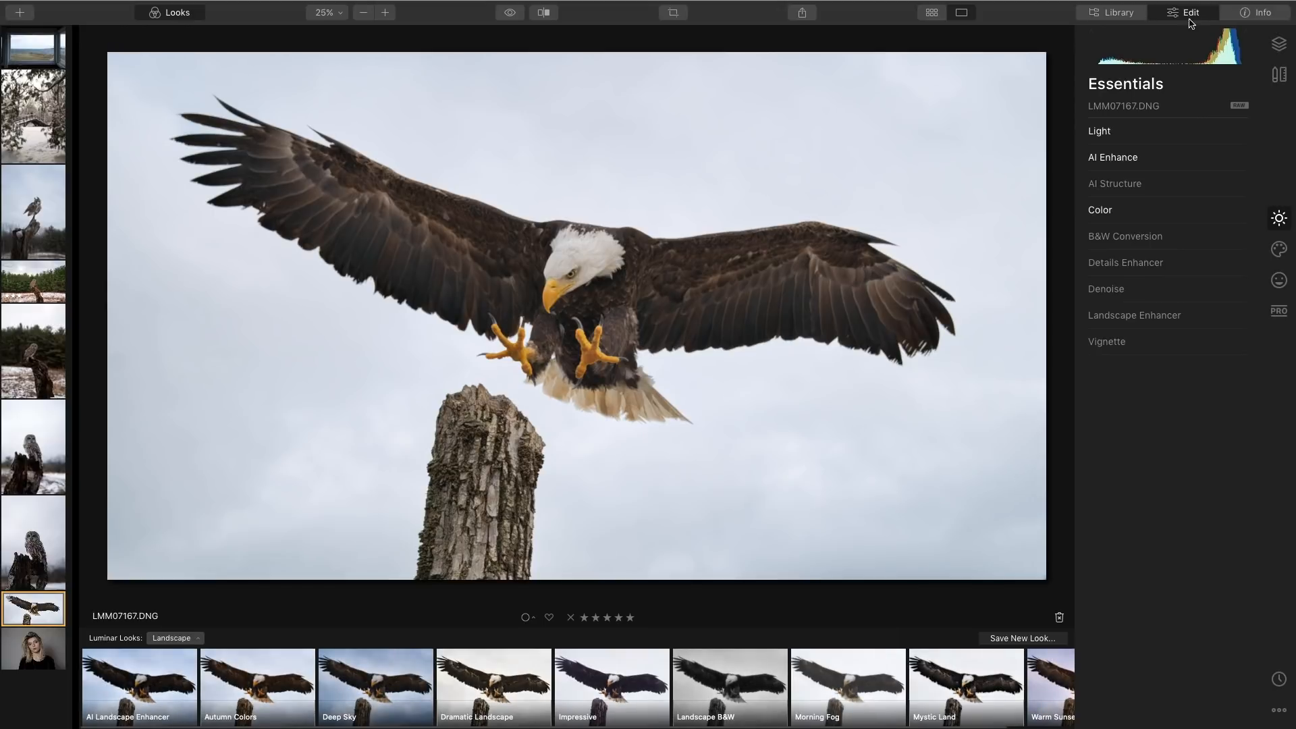
# Apply the Warm Sunset look from the Landscape looks collection to the eagle photo.
pyautogui.click(174, 638)
pyautogui.click(312, 432)
pyautogui.click(1060, 683)
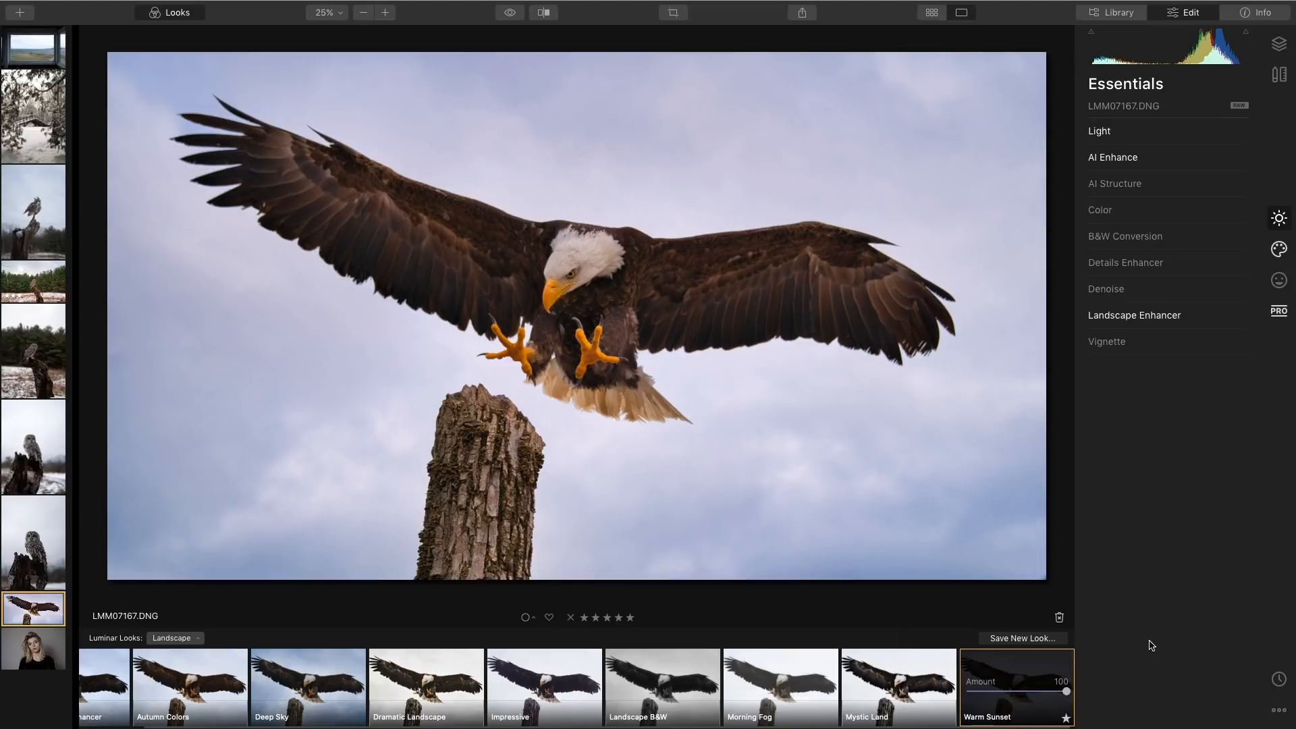
# Open AI Structure and set Amount to 11 and Boost to 14.
pyautogui.click(1174, 191)
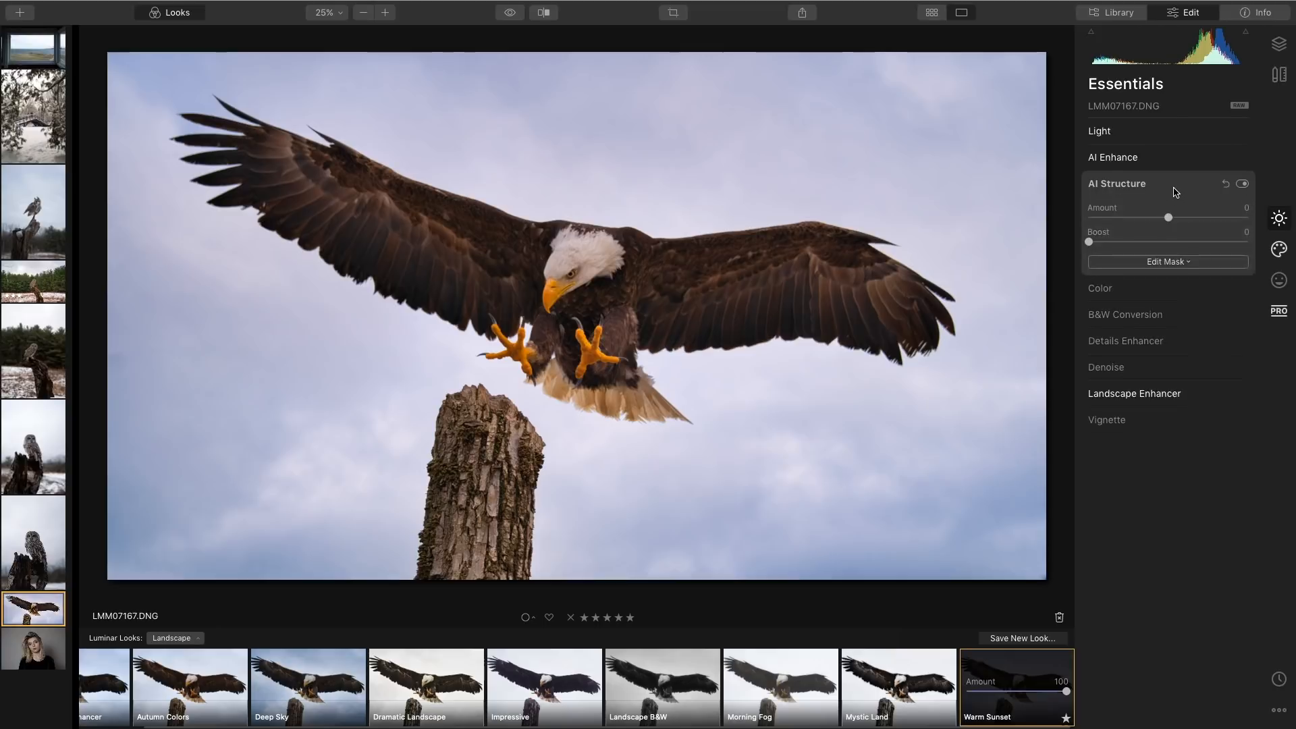
pyautogui.moveTo(1170, 218); pyautogui.dragTo(1178, 218)
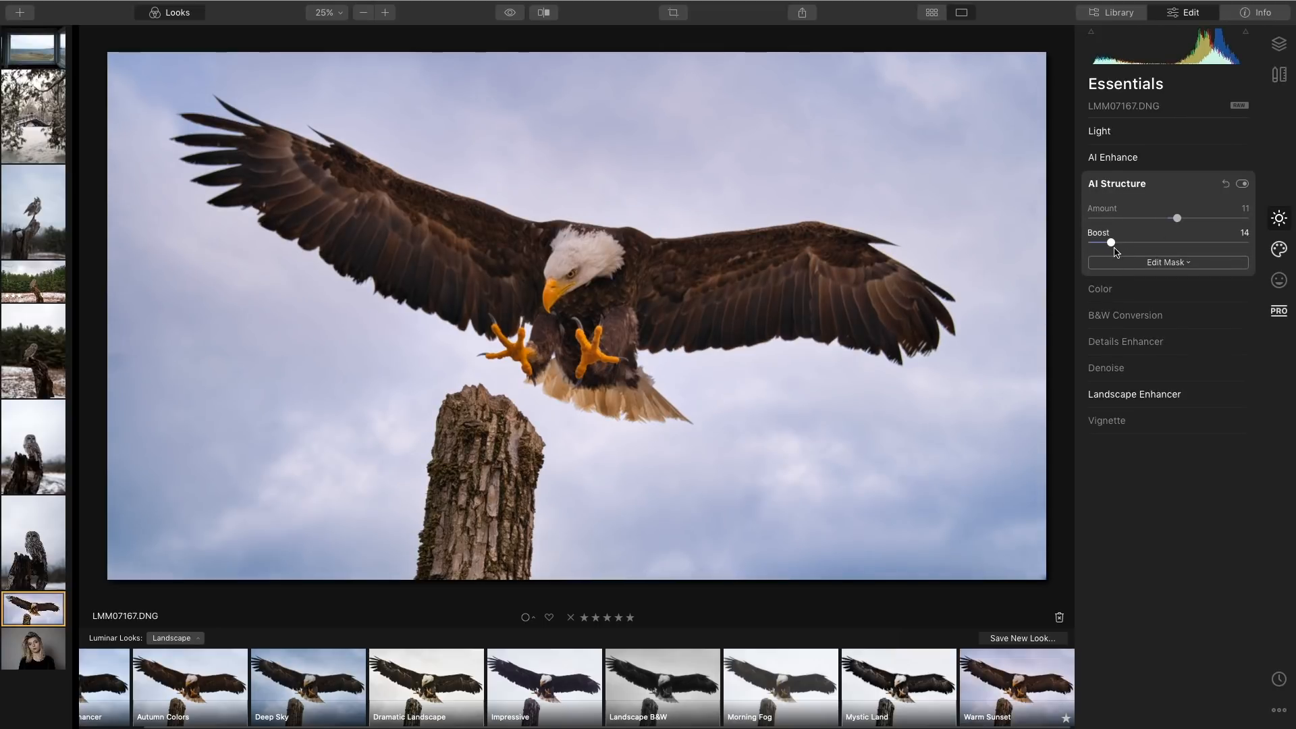
# Open Details Enhancer and set Small Details to 25 and Medium Details to 8.
pyautogui.click(1190, 344)
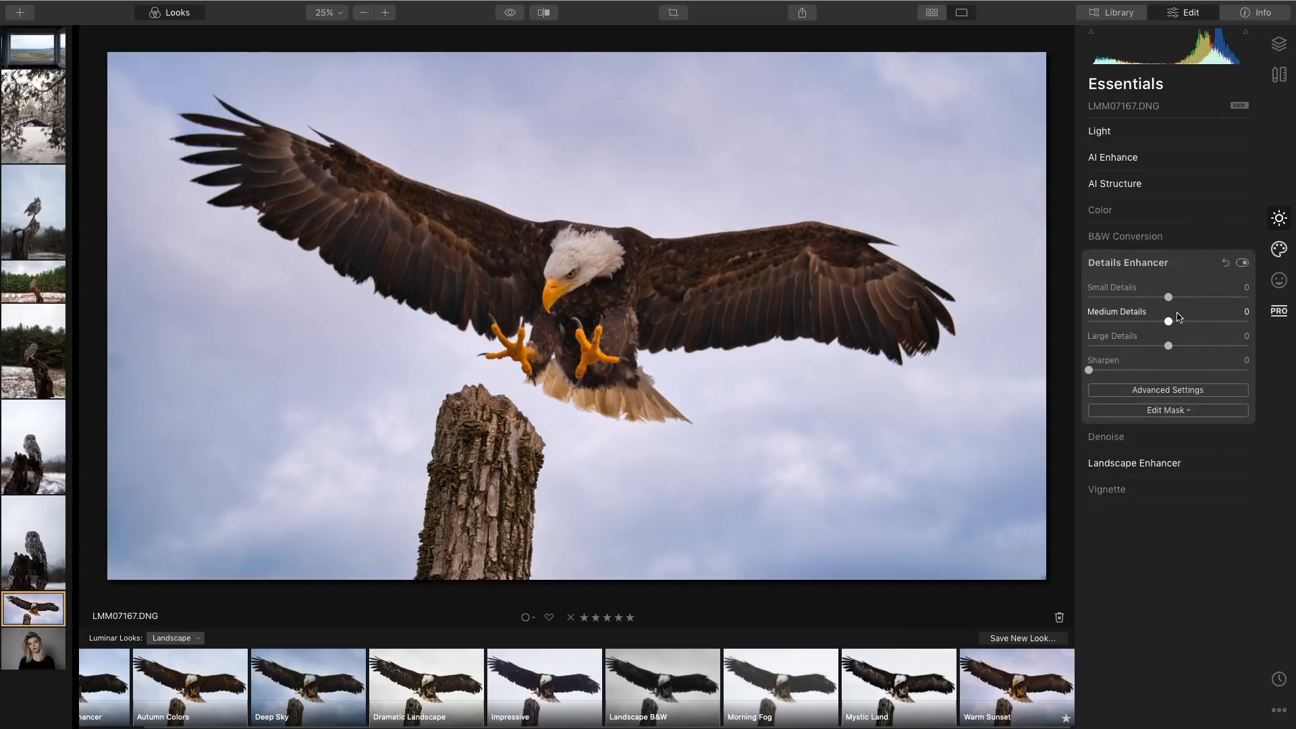
pyautogui.moveTo(1170, 299); pyautogui.dragTo(1194, 303)
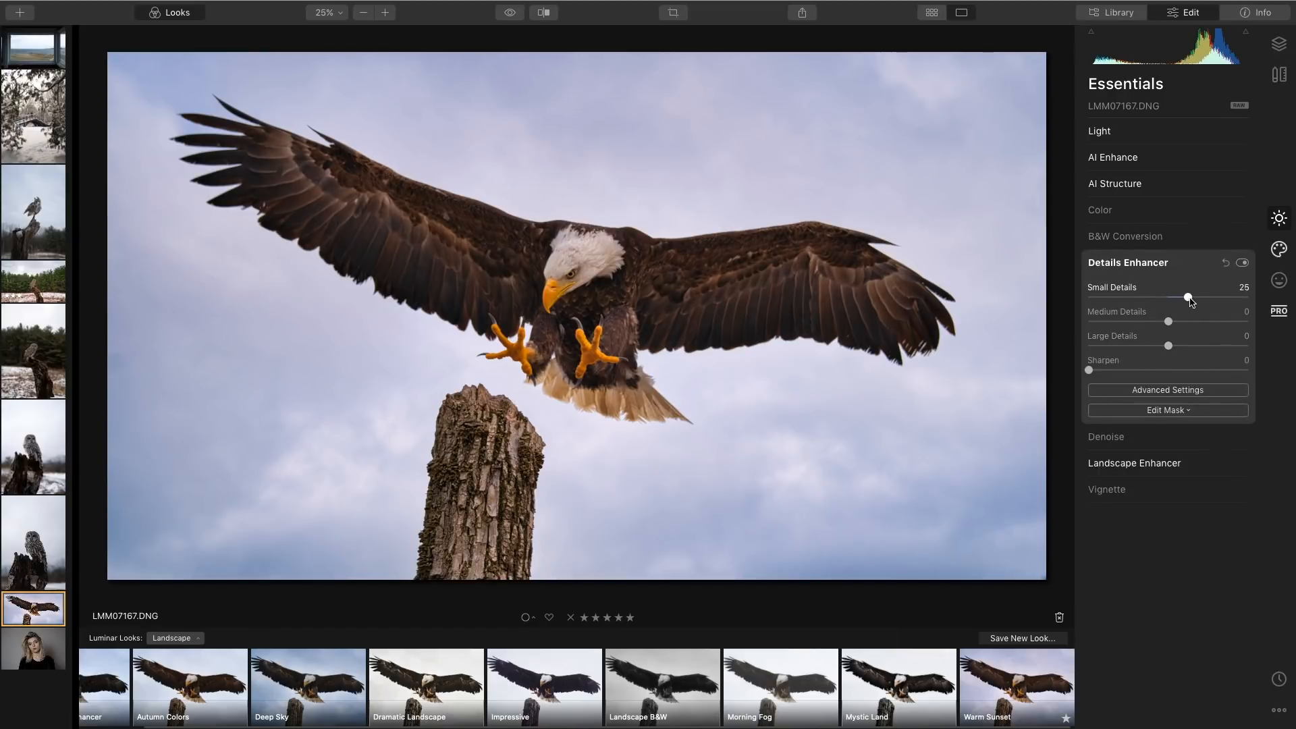
pyautogui.moveTo(1169, 321); pyautogui.dragTo(1178, 324)
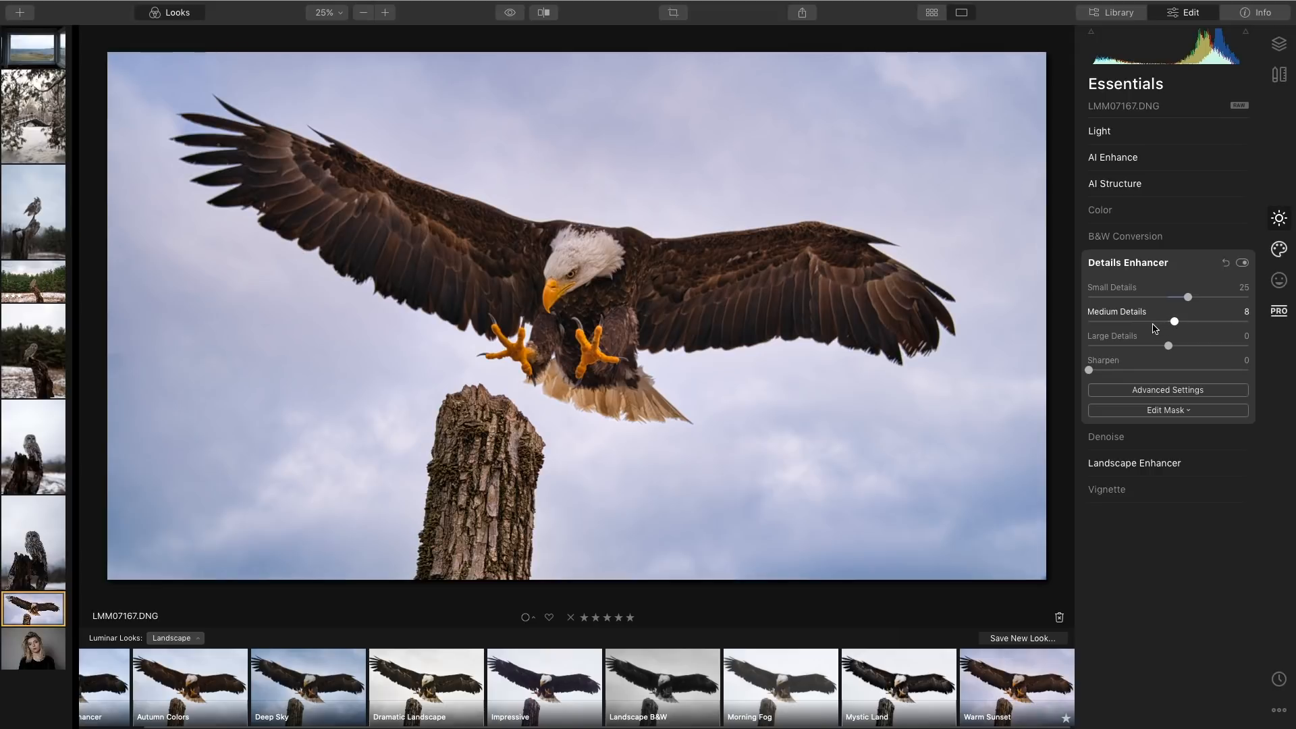
# Use the Erase tool to paint over the tree stump below the eagle and remove it.
pyautogui.click(1176, 160)
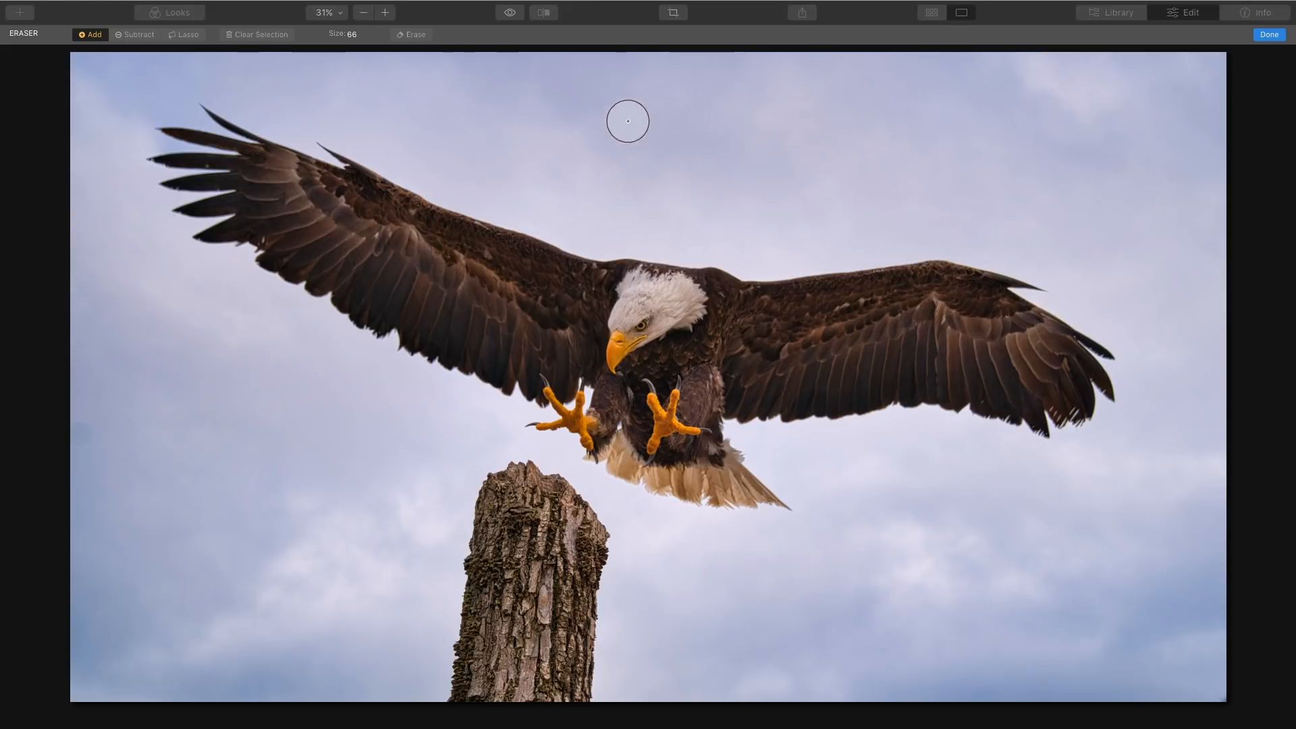
pyautogui.moveTo(490, 481)
pyautogui.mouseDown()
pyautogui.moveTo(453, 703)
pyautogui.moveTo(492, 651)
pyautogui.moveTo(505, 466)
pyautogui.moveTo(607, 571)
pyautogui.moveTo(516, 531)
pyautogui.moveTo(534, 682)
pyautogui.moveTo(563, 618)
pyautogui.moveTo(573, 662)
pyautogui.moveTo(565, 649)
pyautogui.moveTo(555, 704)
pyautogui.moveTo(481, 693)
pyautogui.moveTo(464, 628)
pyautogui.moveTo(497, 536)
pyautogui.mouseUp()
pyautogui.click(1268, 35)
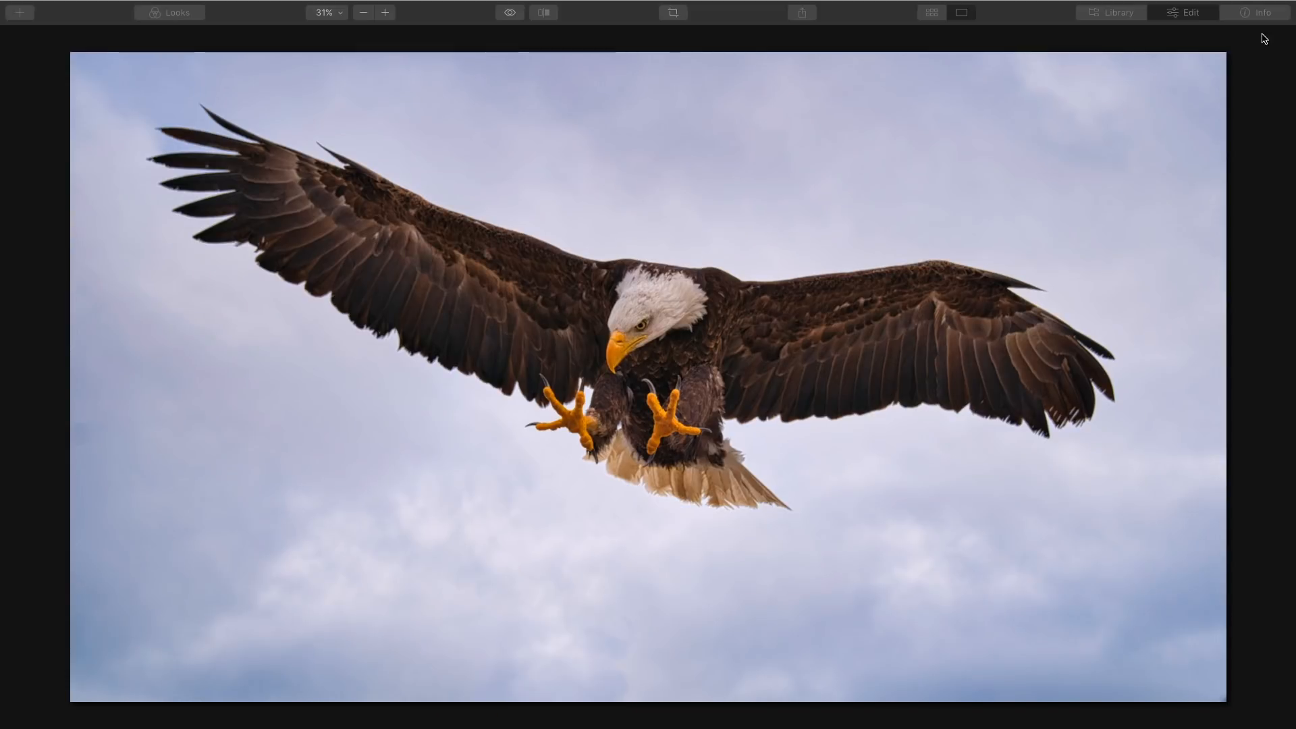
# Compare the eagle photo before and after the edits, including with the split before/after view.
pyautogui.press('\\')
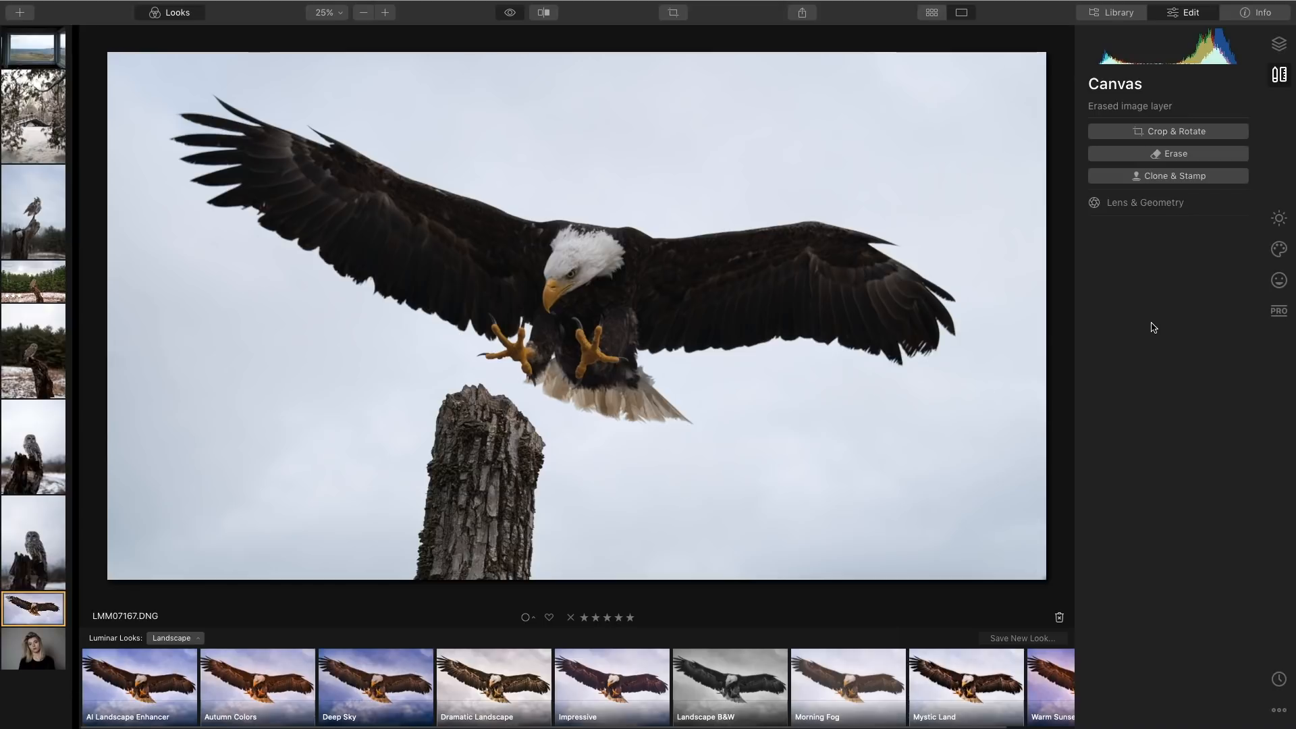
pyautogui.press('\\')
pyautogui.press('\\')
pyautogui.press('\\')
pyautogui.press('\\')
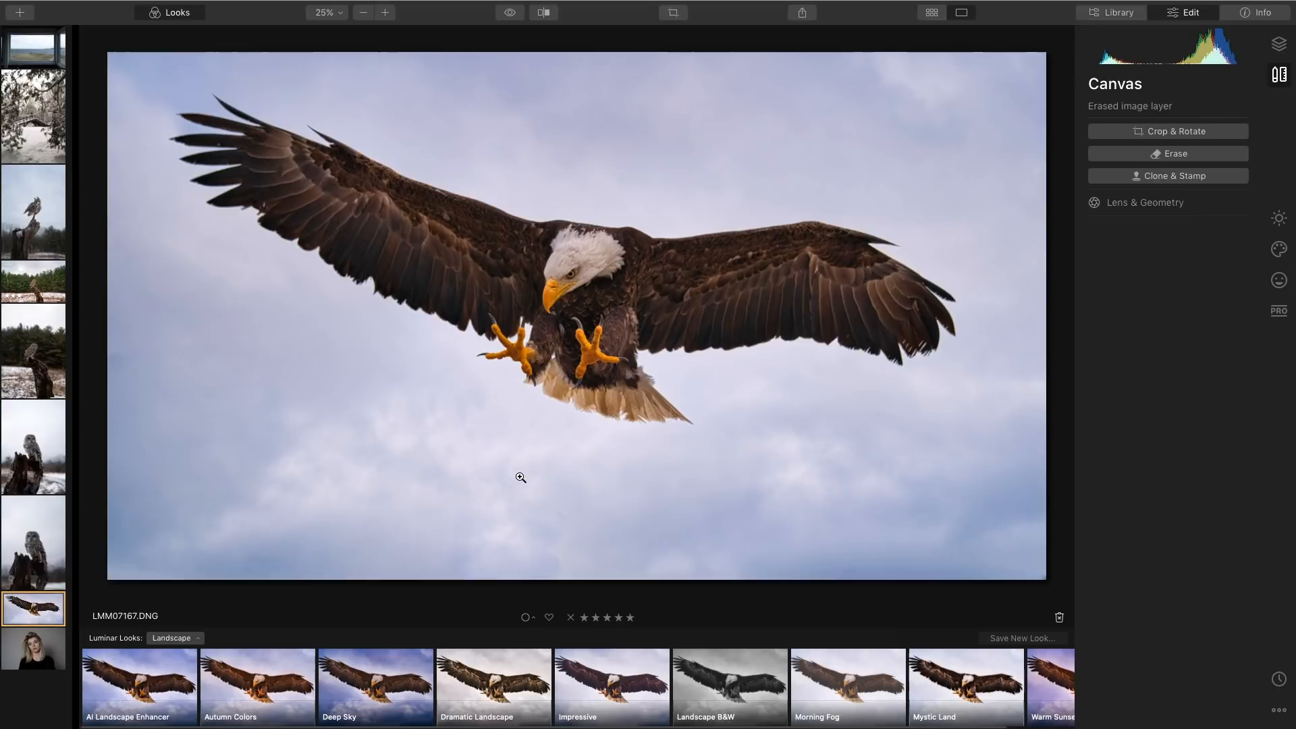
pyautogui.click(549, 17)
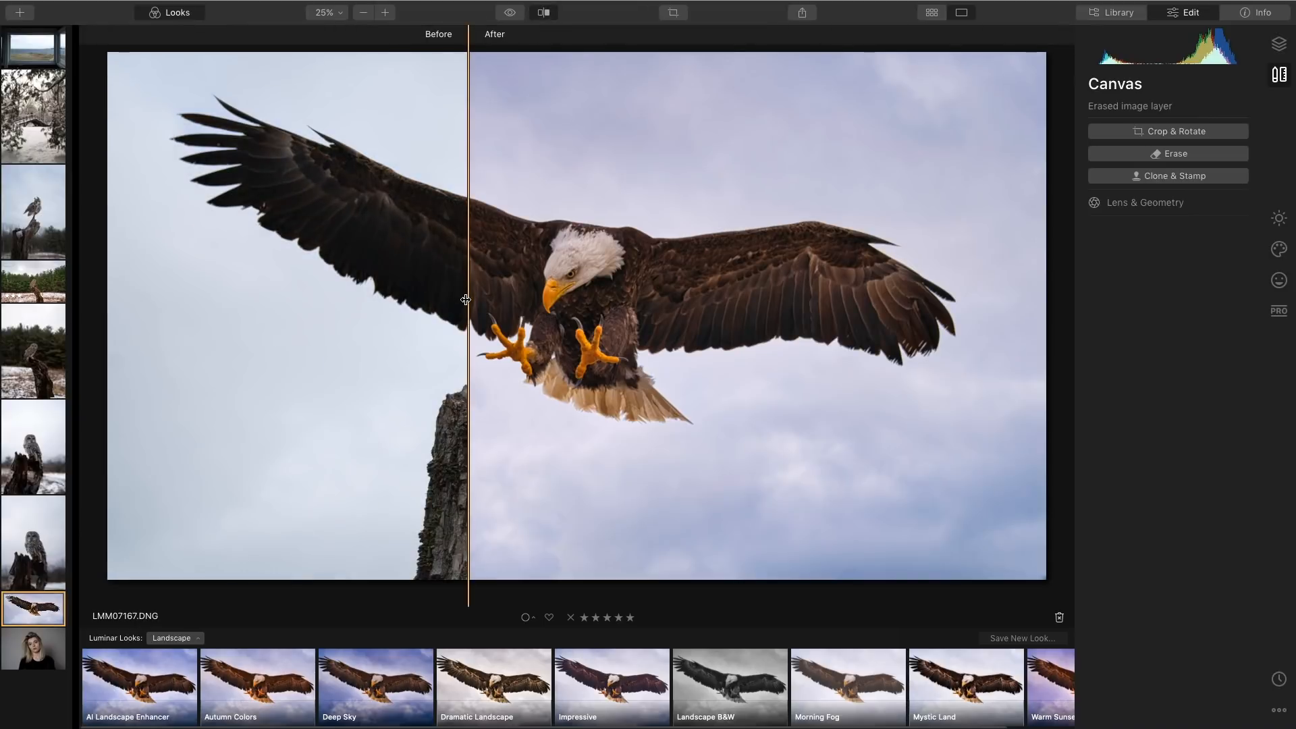
pyautogui.moveTo(468, 297); pyautogui.dragTo(4, 307)
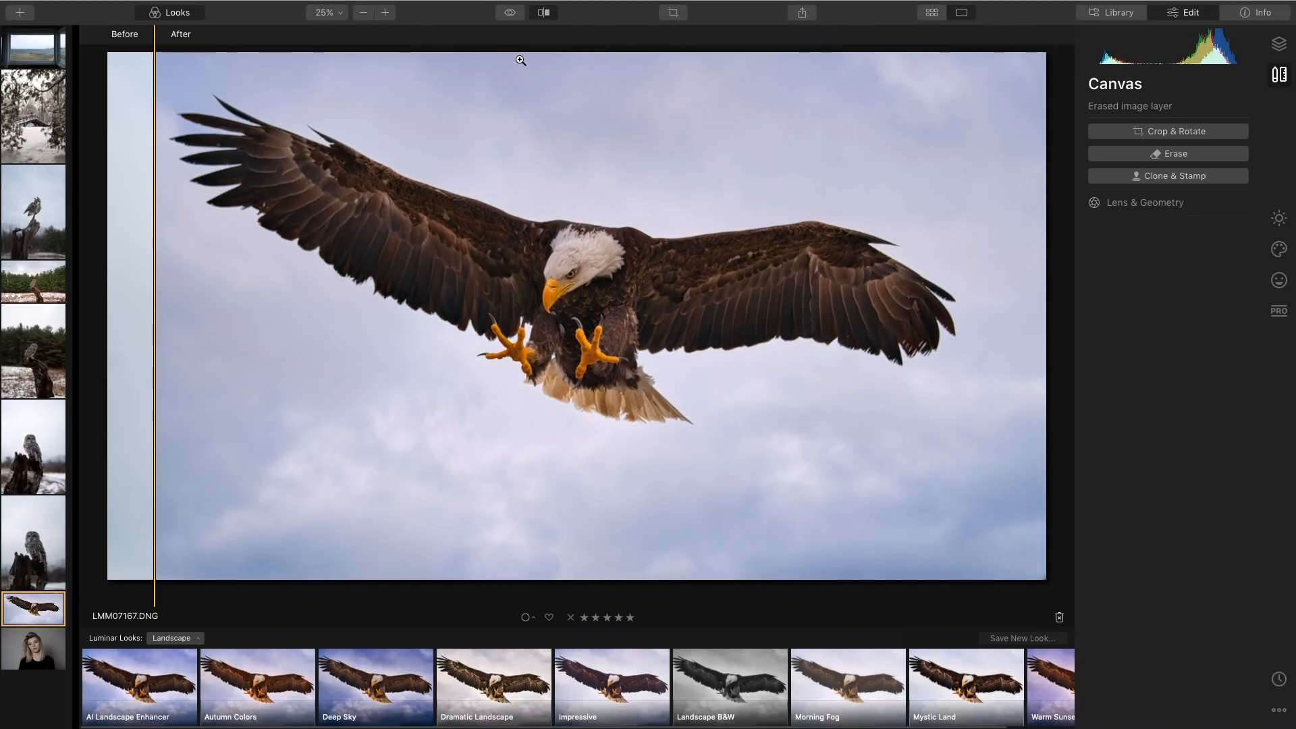
pyautogui.click(548, 14)
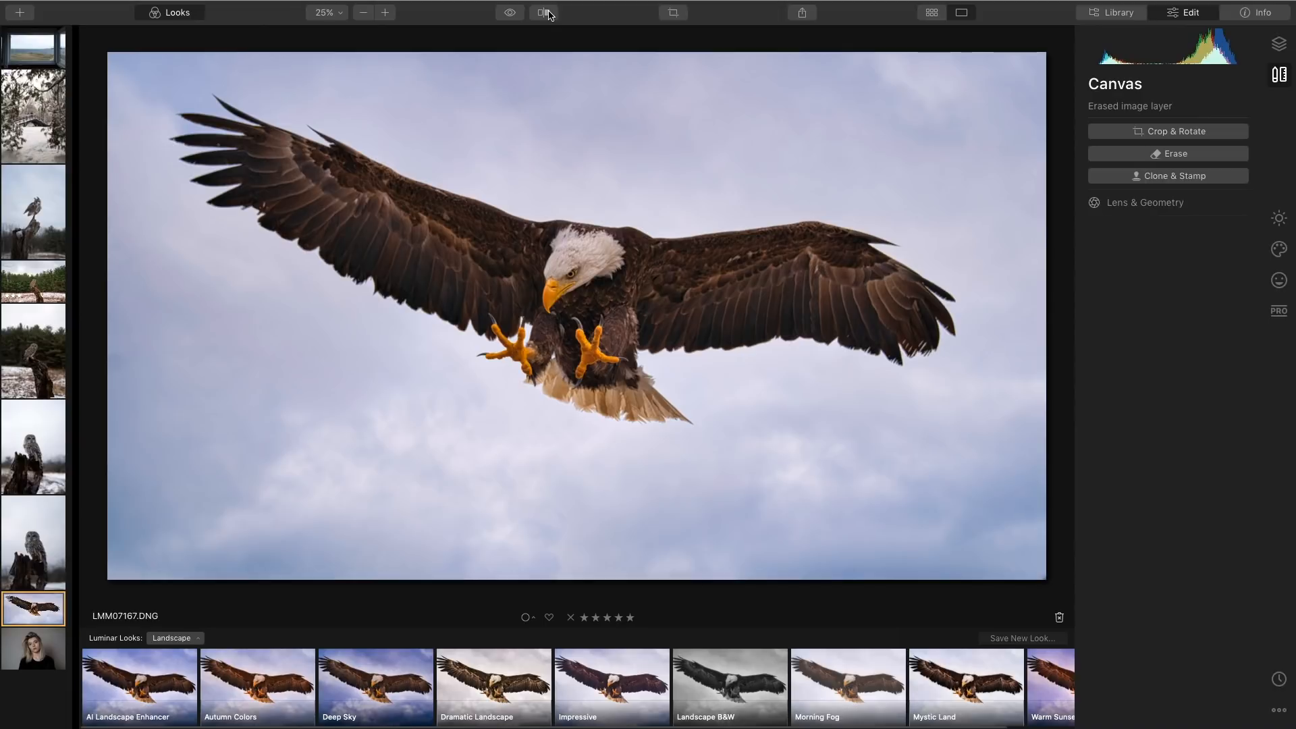
# Open the window seascape photo and replace its sky with Dramatic Sky 4 using AI Sky Replacement.
pyautogui.click(935, 16)
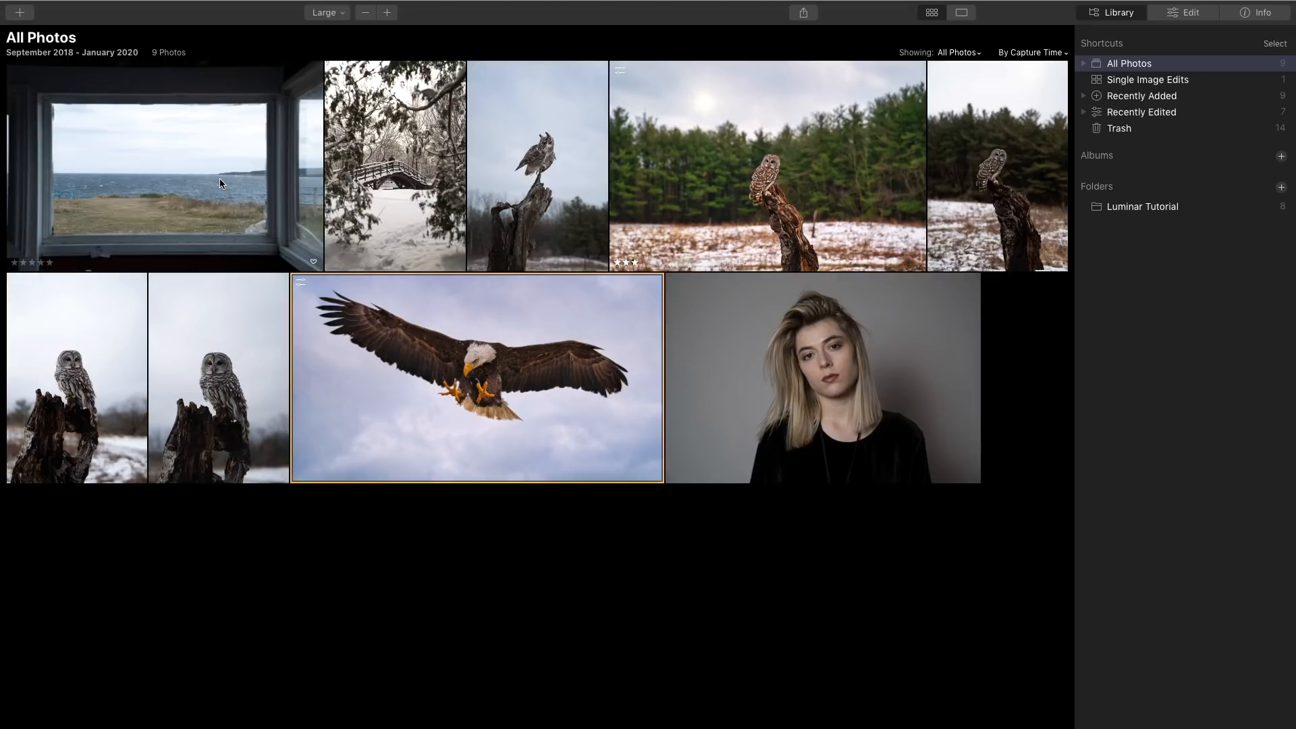
pyautogui.click(220, 178)
pyautogui.click(1191, 13)
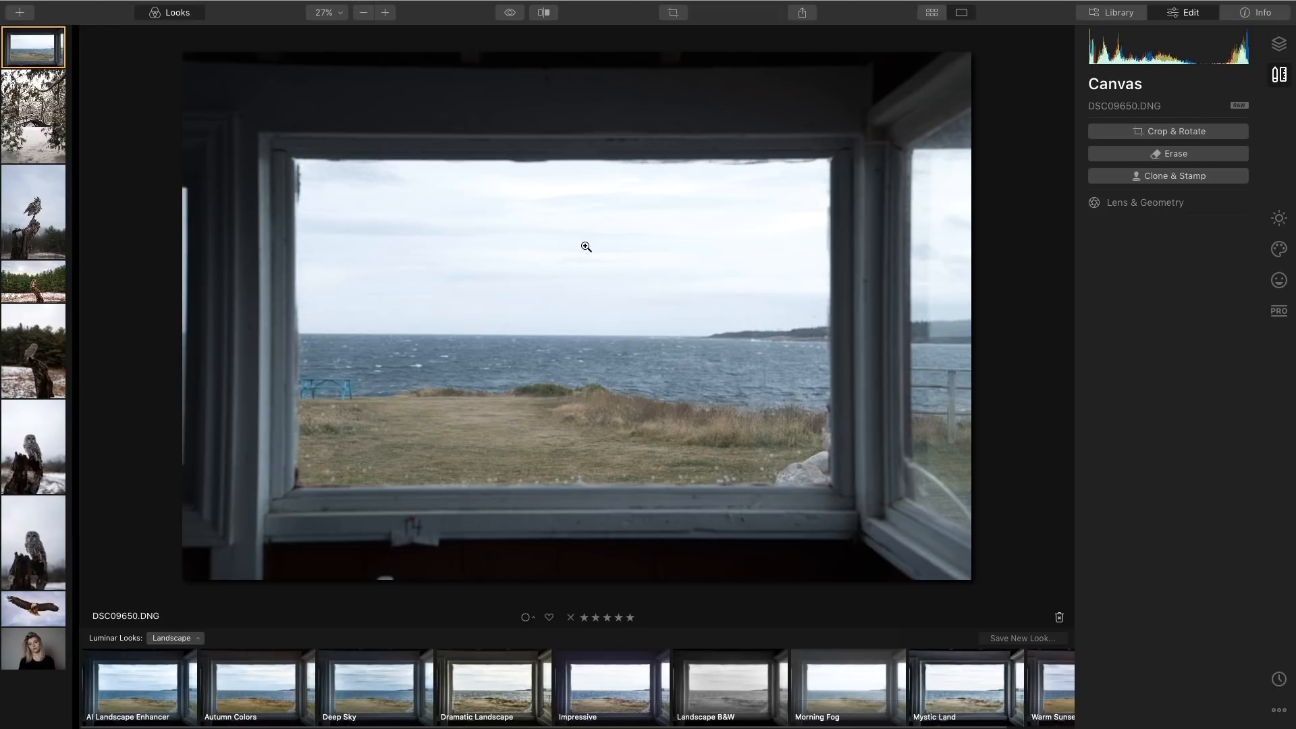
pyautogui.click(1278, 249)
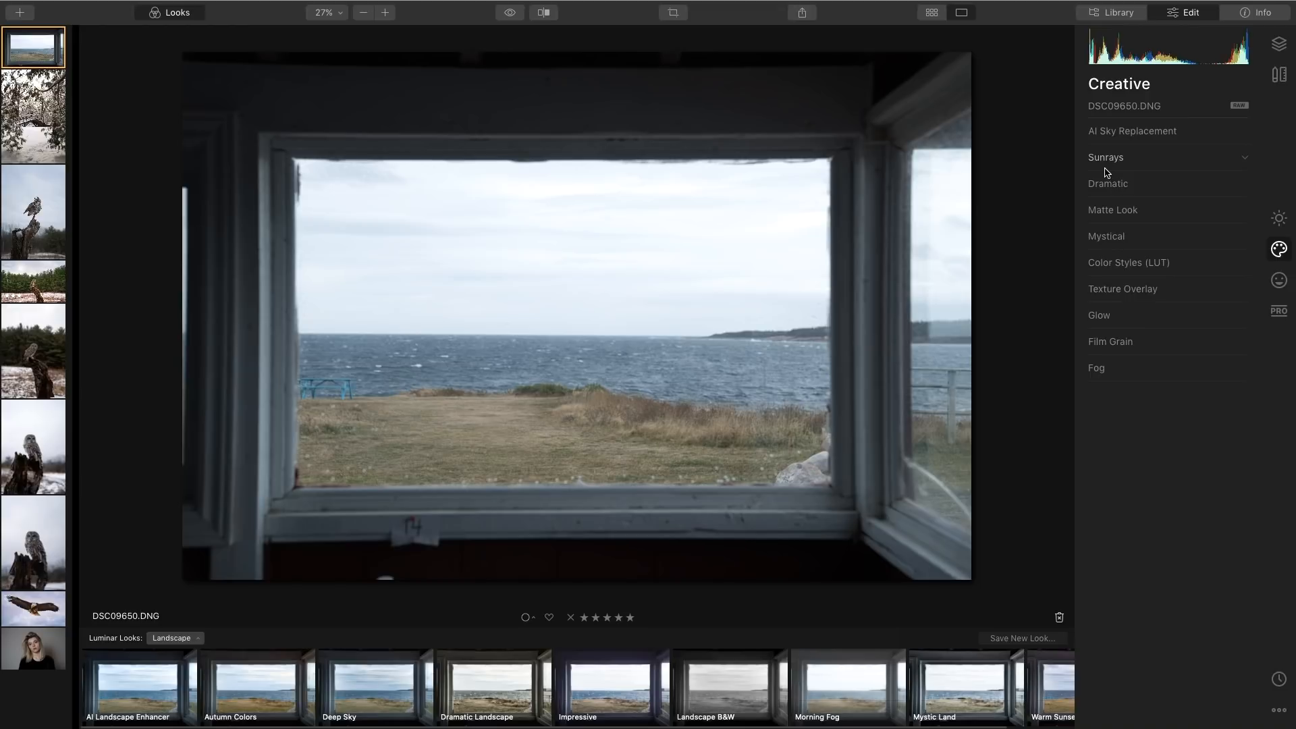
pyautogui.click(1211, 135)
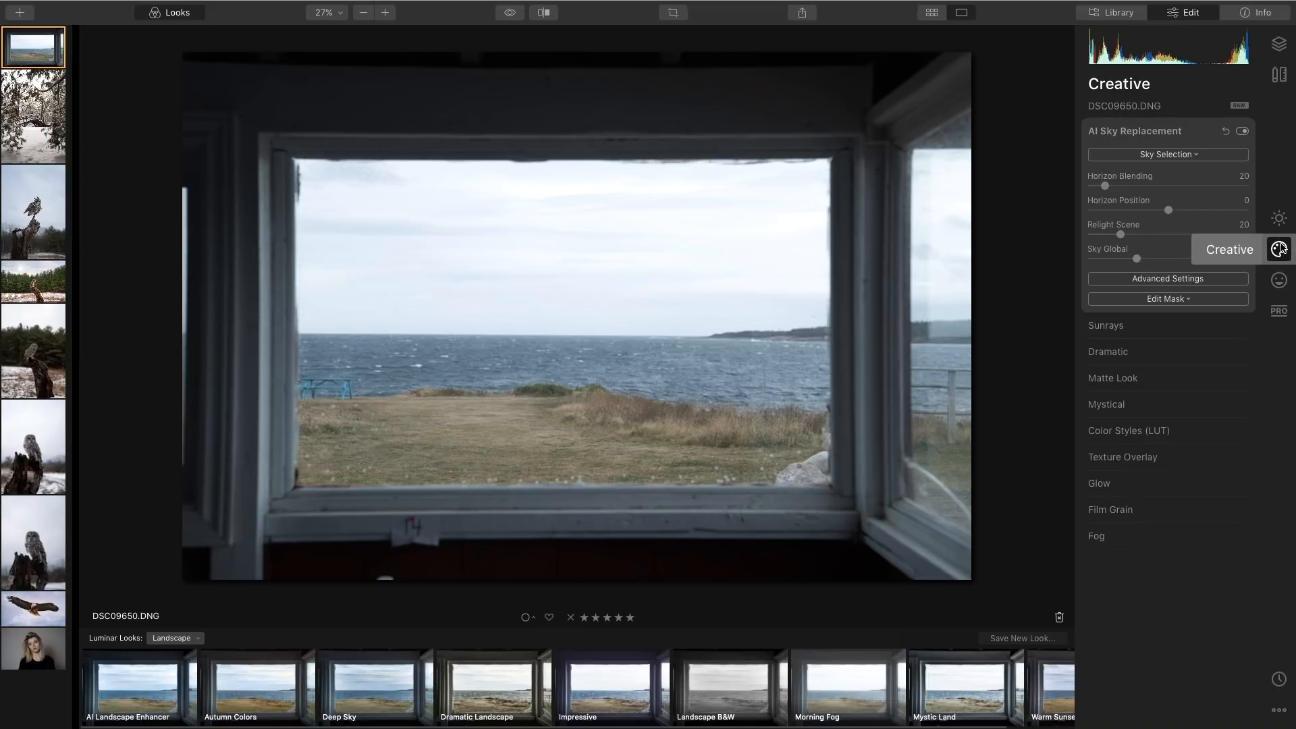
pyautogui.click(1201, 159)
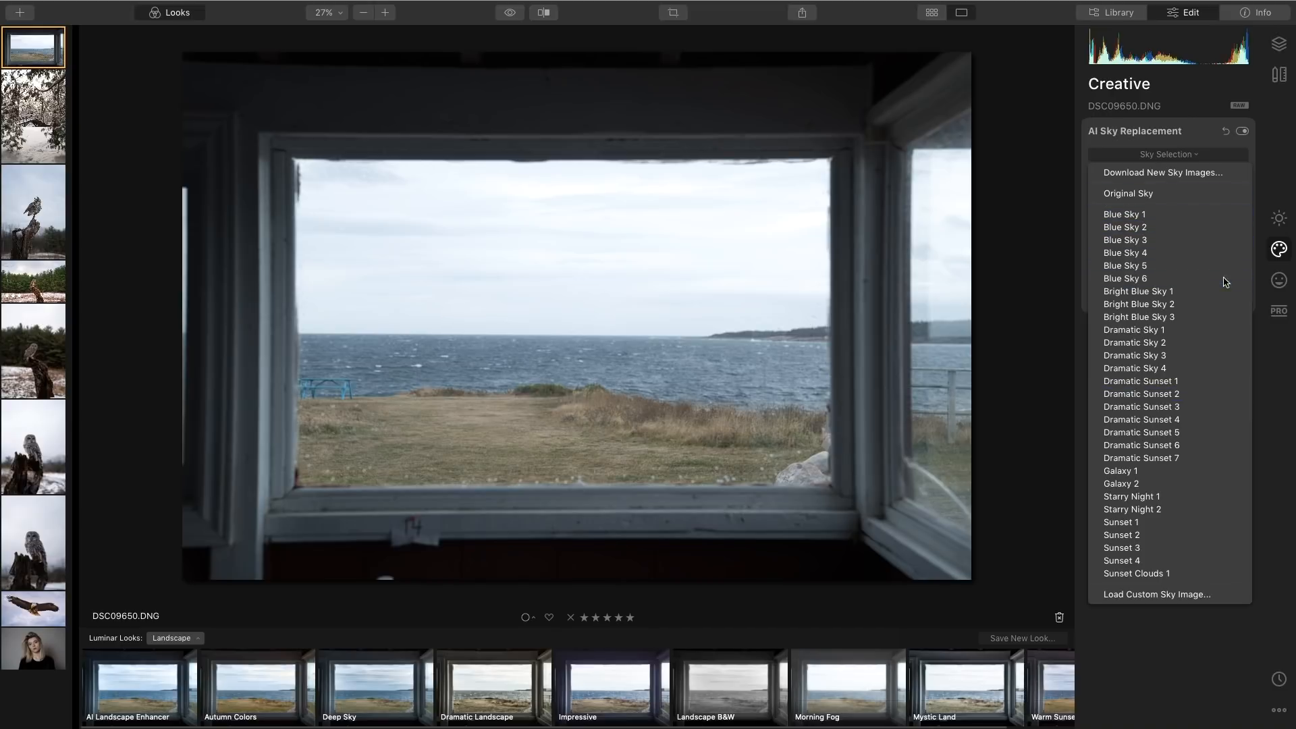
pyautogui.click(1162, 369)
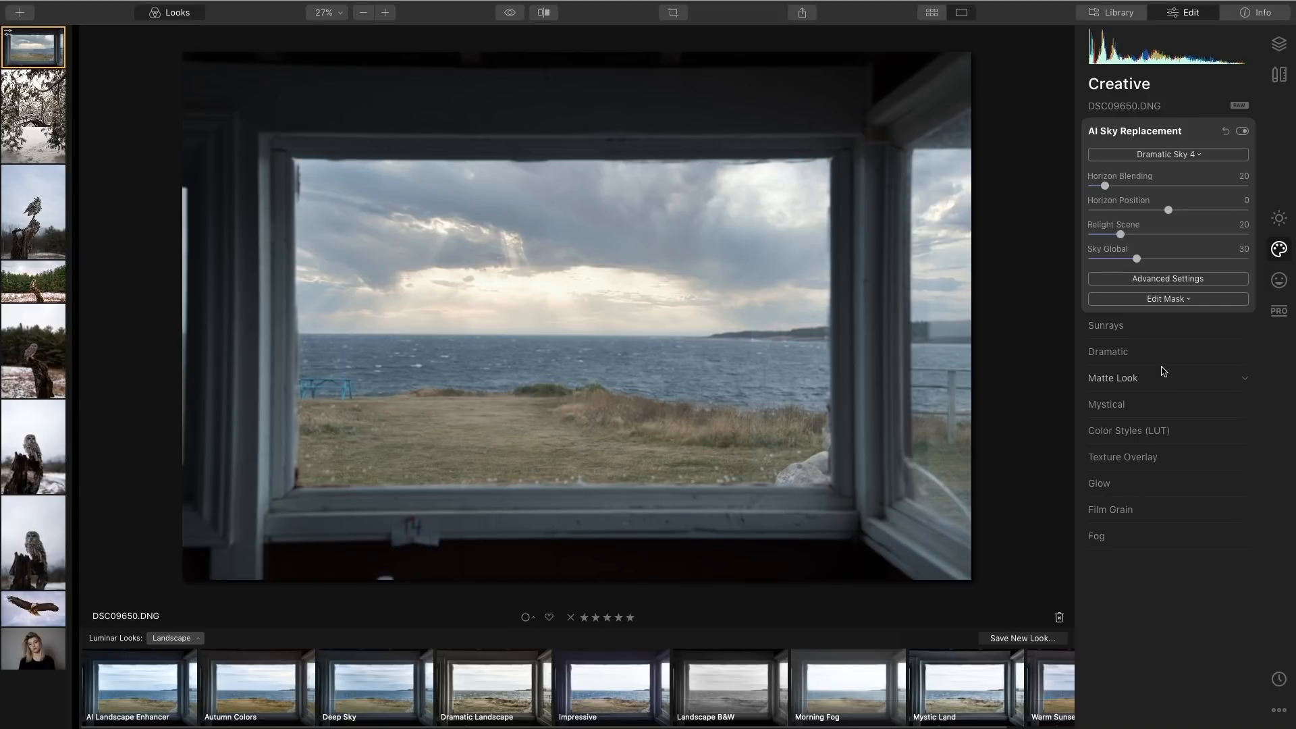
# Toggle between the original and edited seascape to compare the sky replacement.
pyautogui.press('\\')
pyautogui.press('\\')
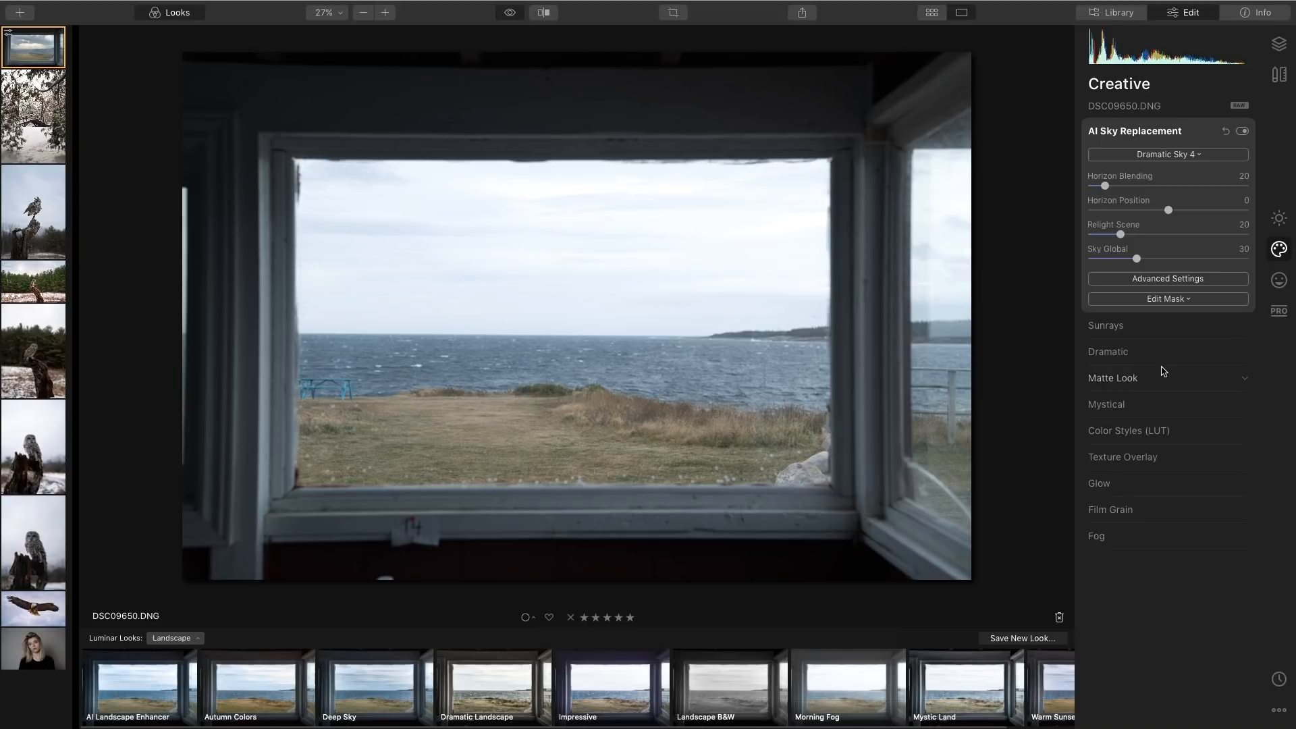
pyautogui.press('\\')
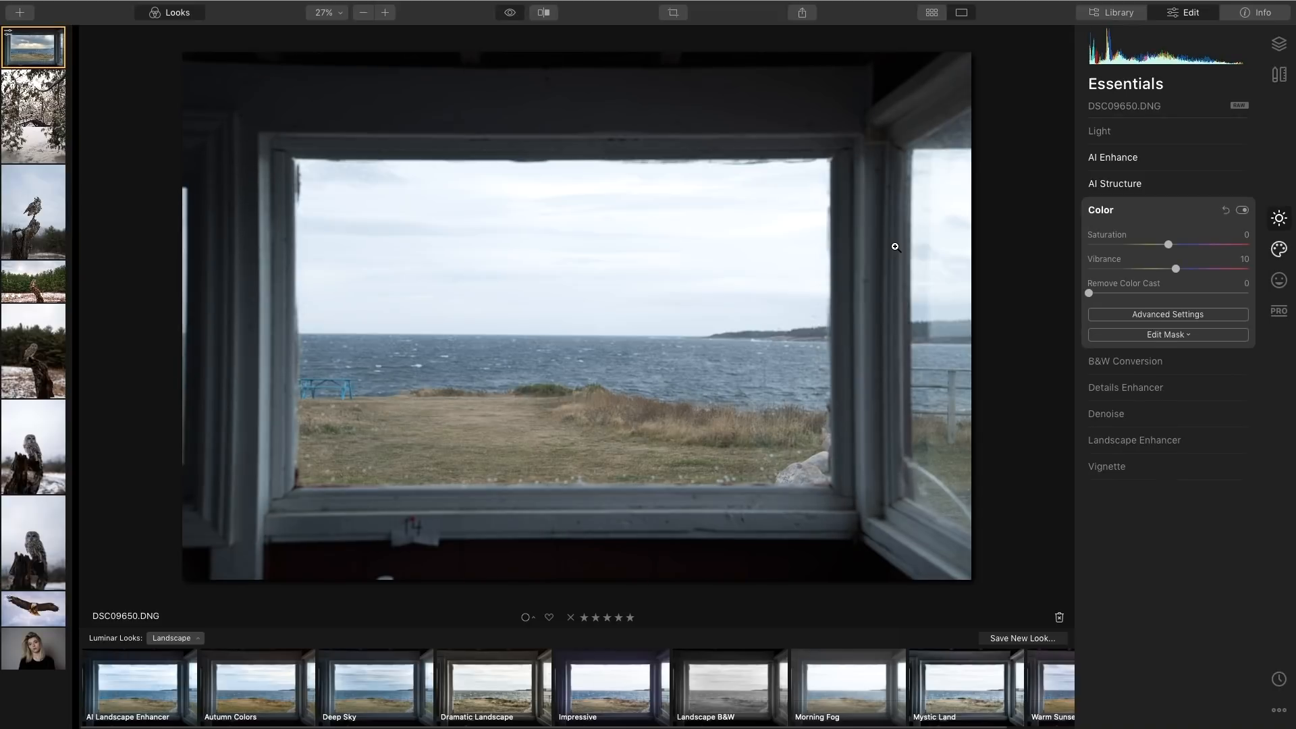
pyautogui.press('\\')
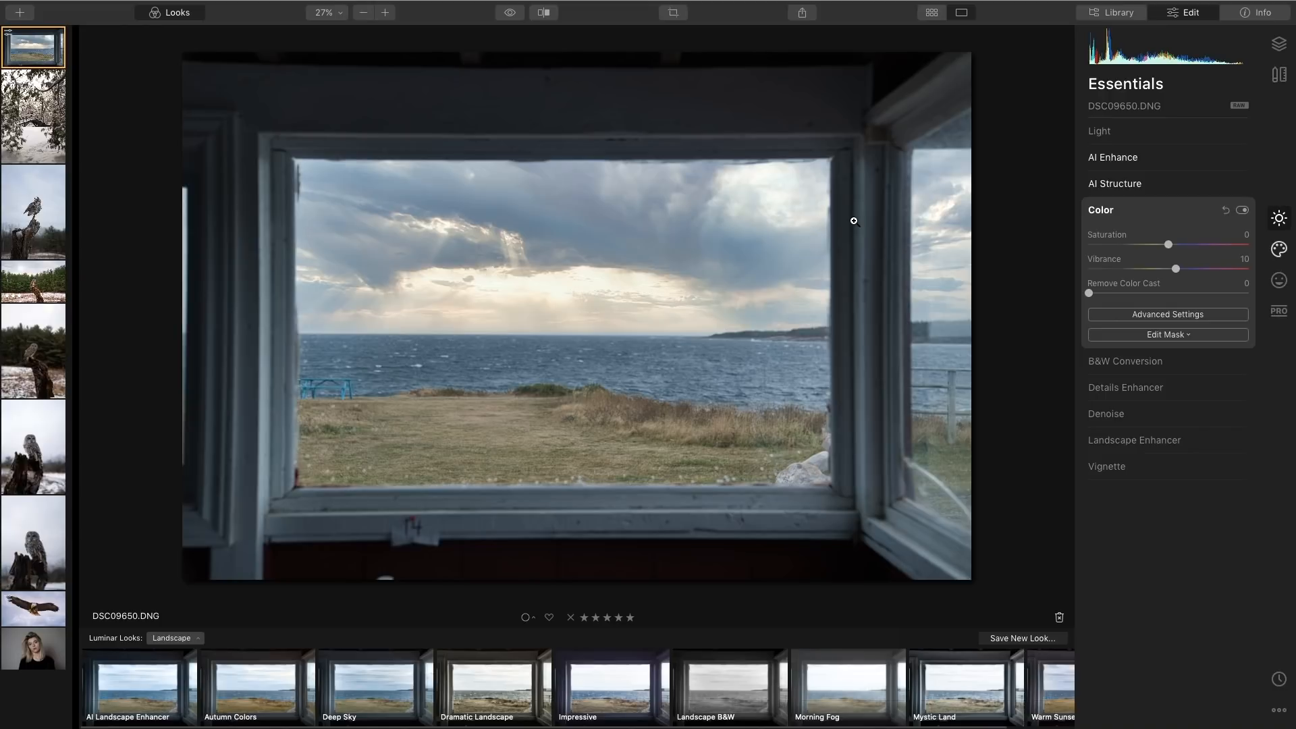
# Open the portrait photo of the woman from the library for editing.
pyautogui.click(1100, 13)
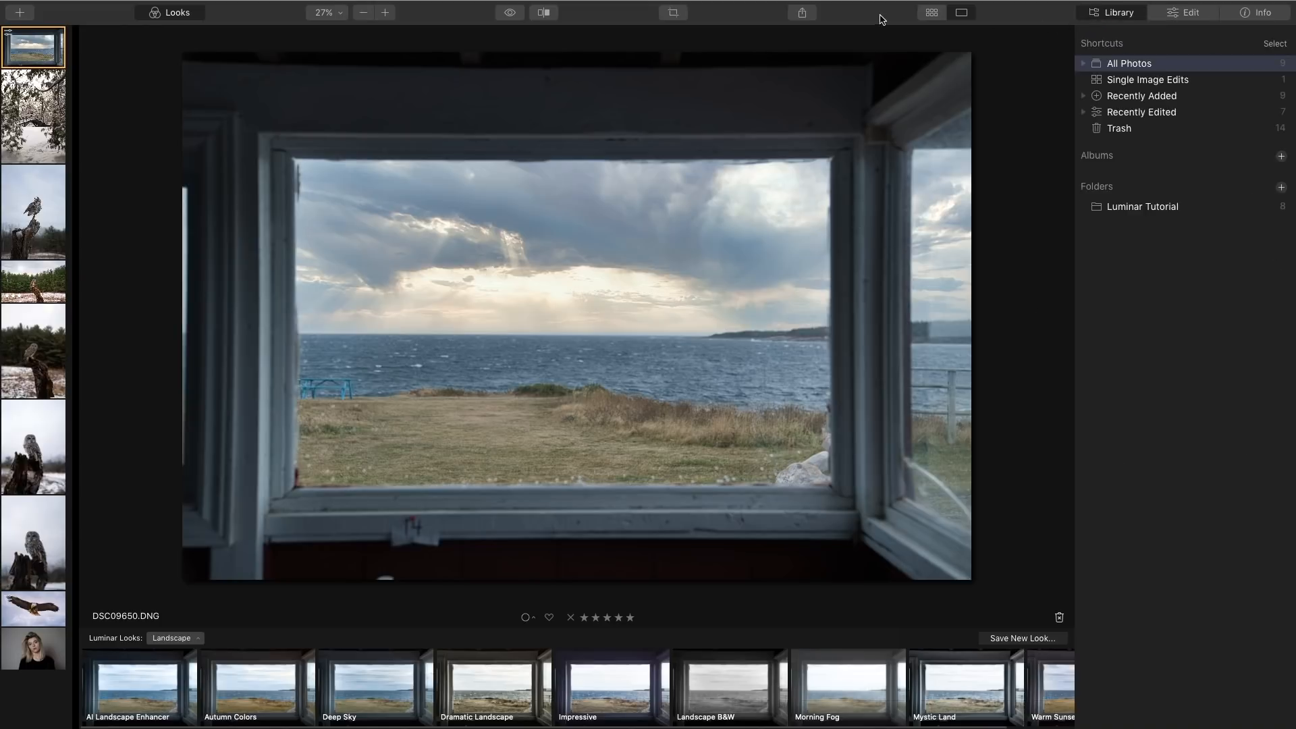
pyautogui.click(928, 16)
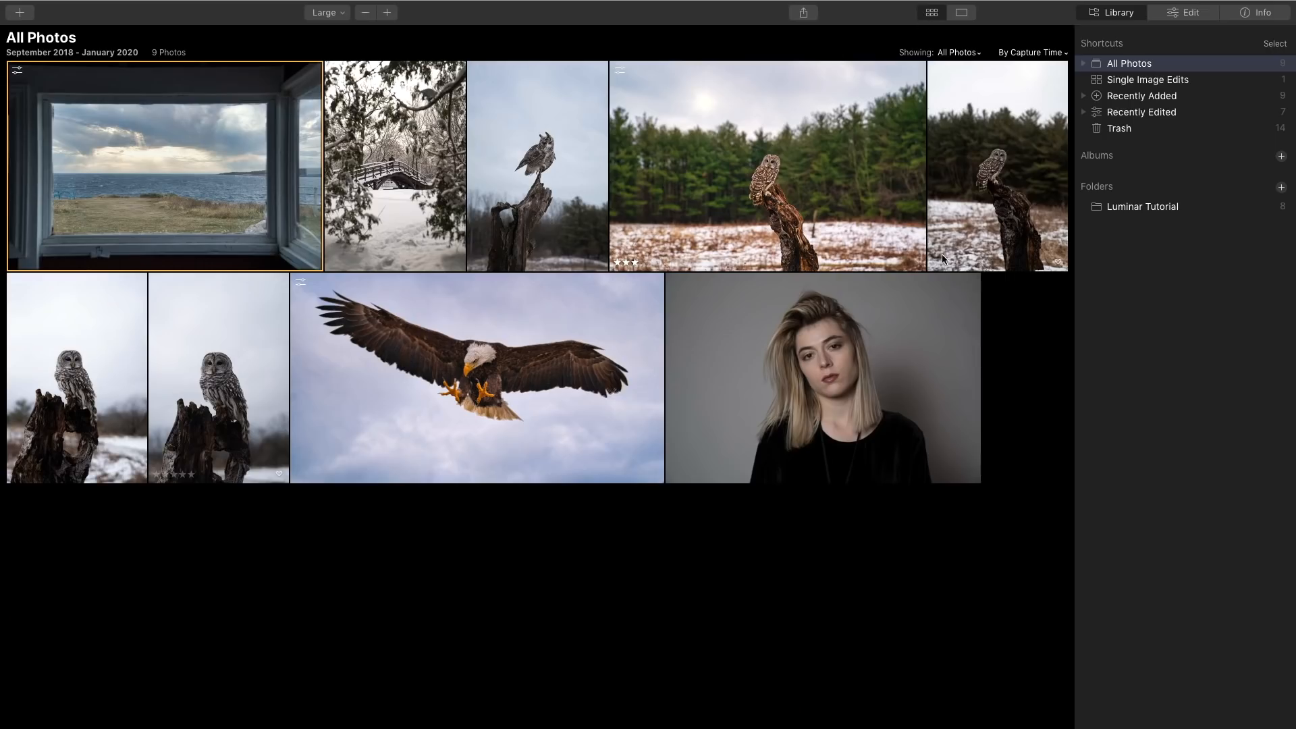
pyautogui.click(835, 356)
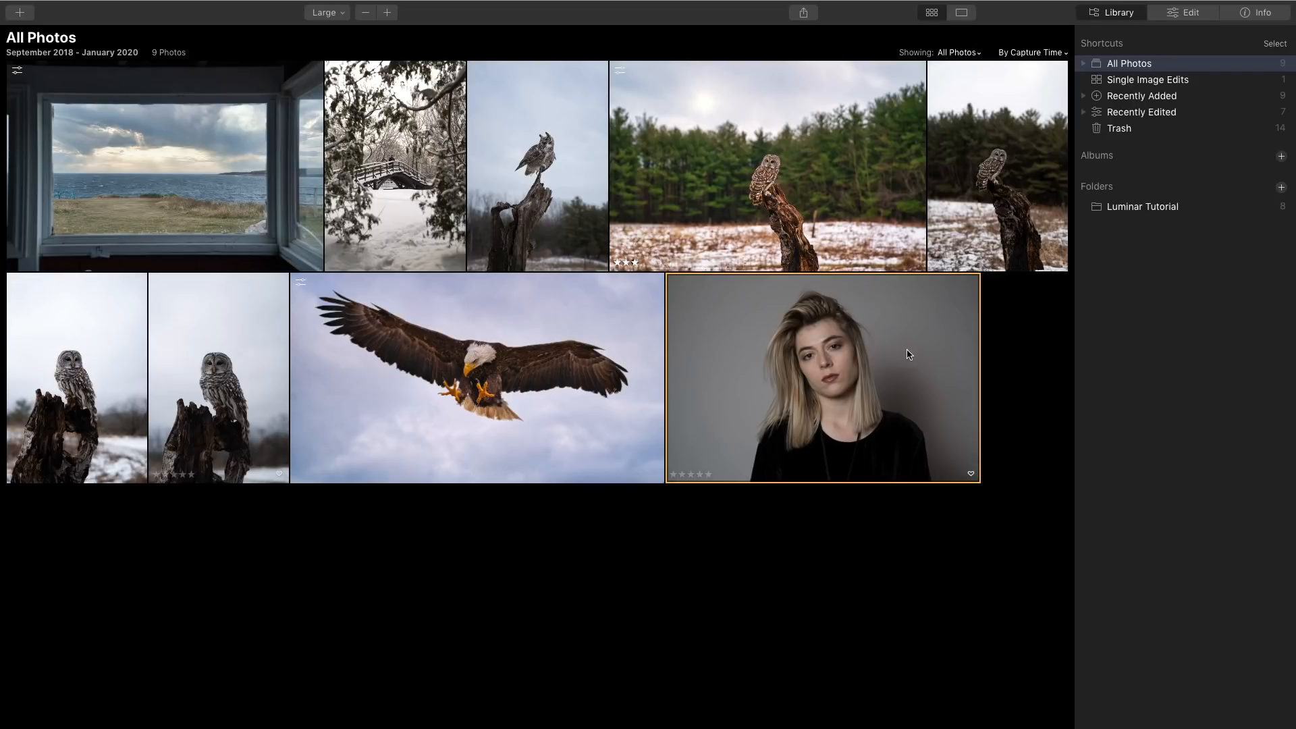
pyautogui.click(1209, 16)
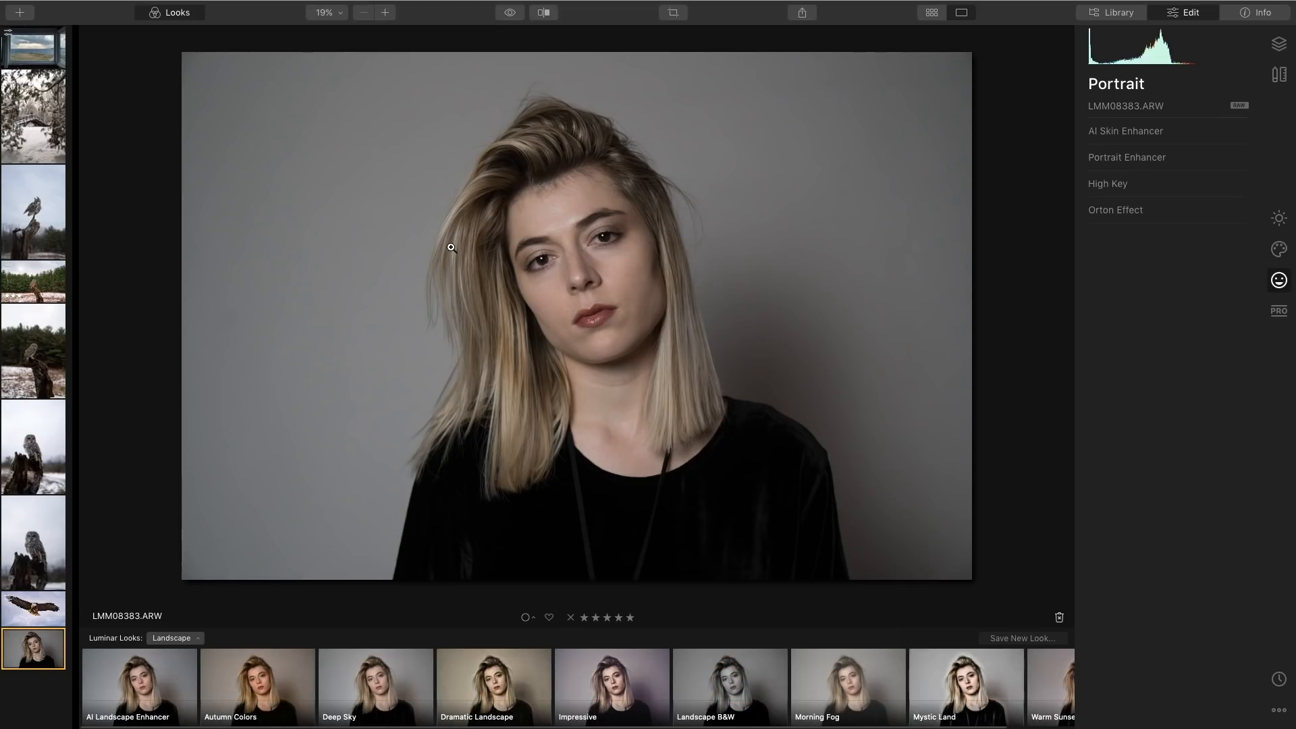
# Open AI Skin Enhancer, enable AI Skin Defects Removal, and set Amount to 59.
pyautogui.click(1175, 134)
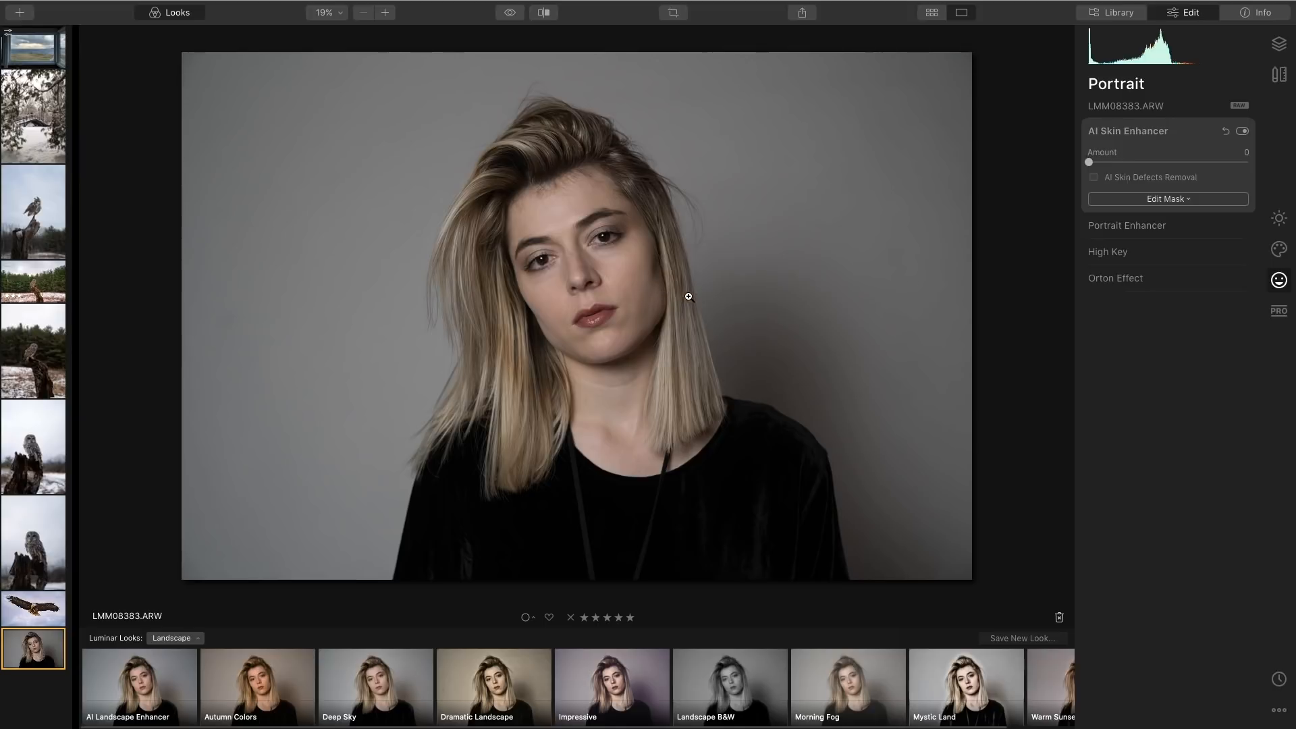
pyautogui.click(601, 287)
pyautogui.moveTo(656, 381); pyautogui.dragTo(681, 303)
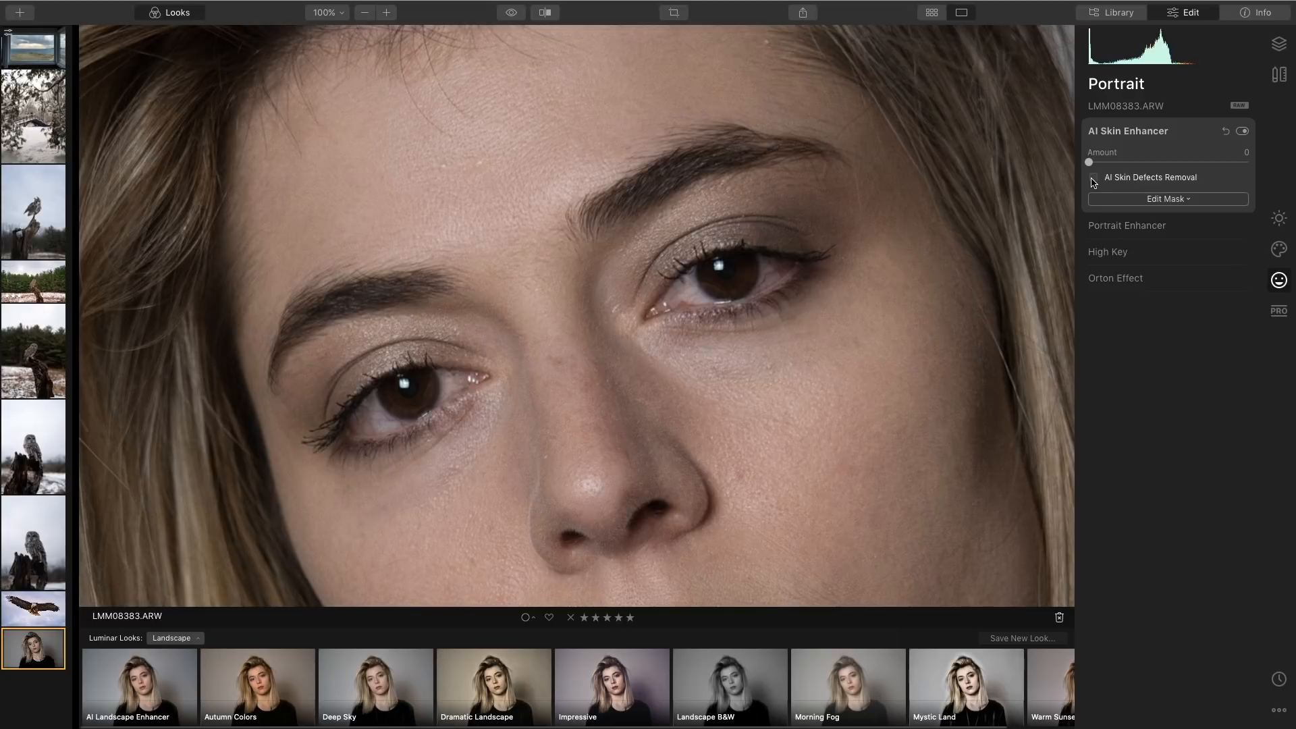
pyautogui.click(1093, 178)
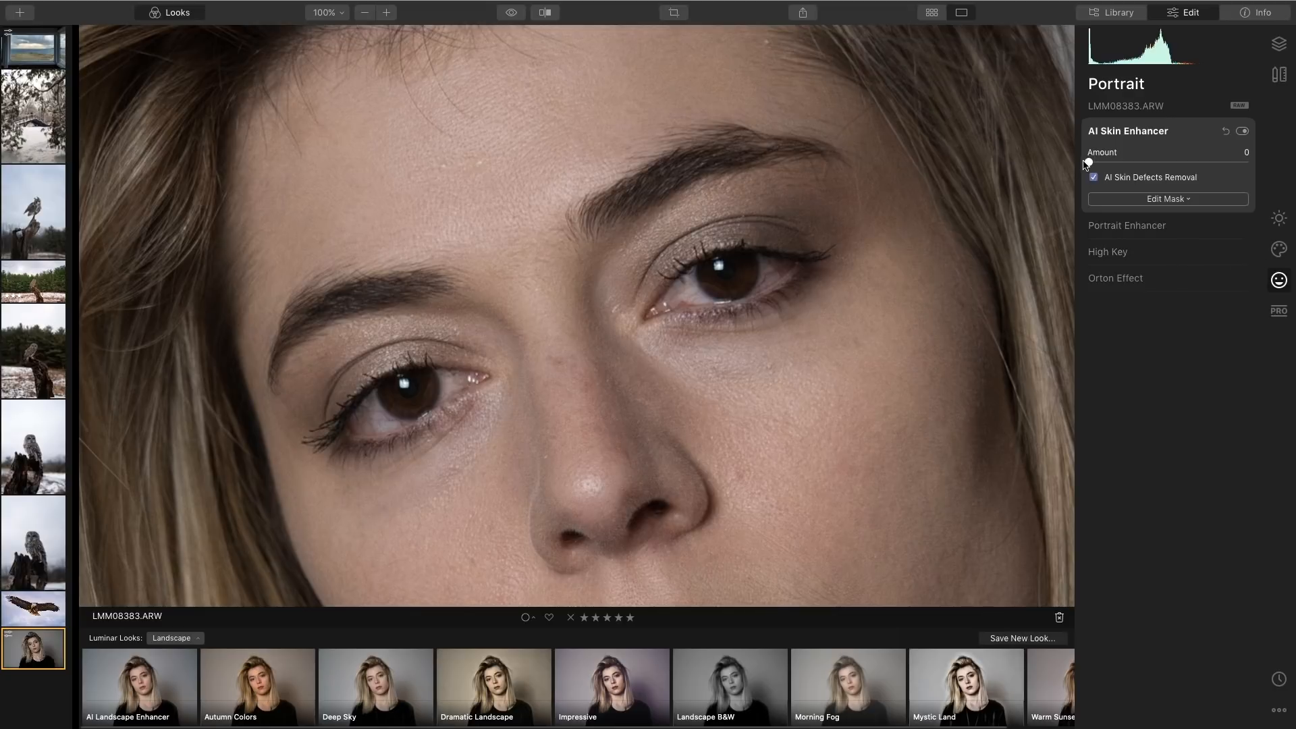
pyautogui.moveTo(1088, 163); pyautogui.dragTo(1224, 177)
pyautogui.moveTo(1218, 162); pyautogui.dragTo(1181, 178)
pyautogui.press('z')
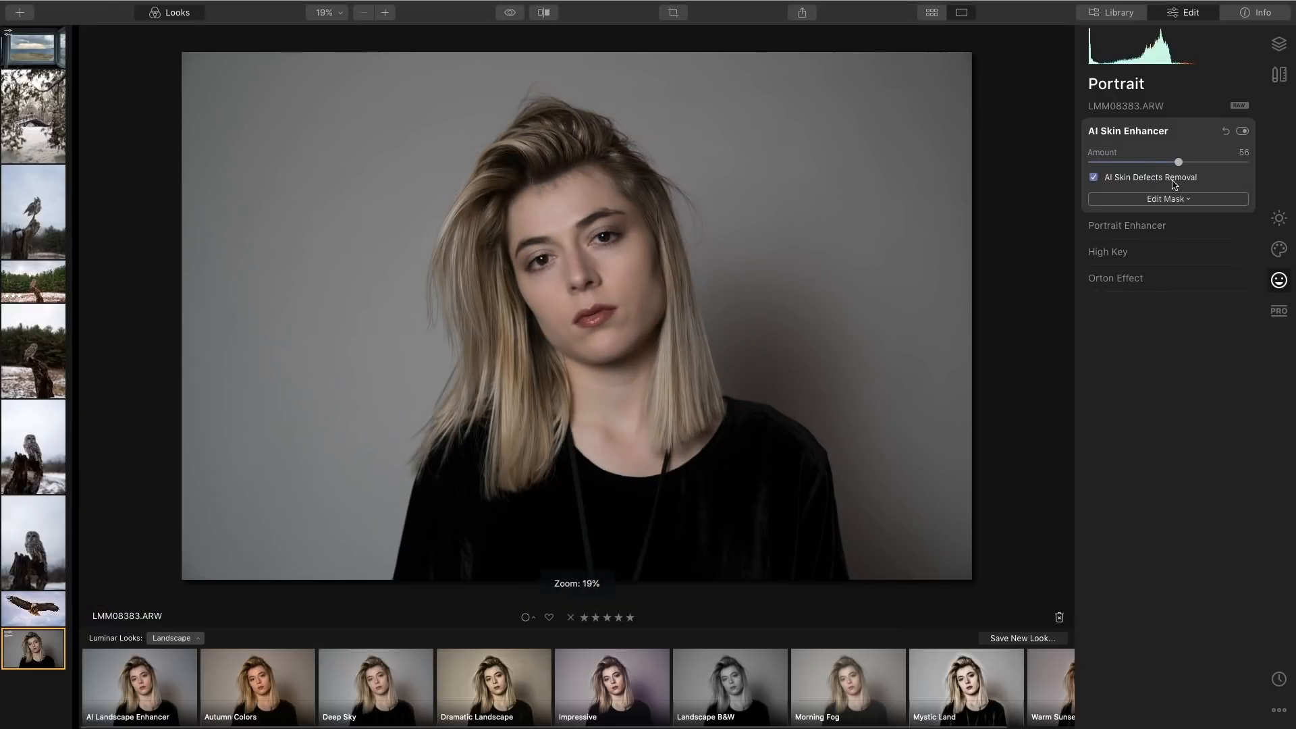
pyautogui.moveTo(1181, 165); pyautogui.dragTo(1186, 166)
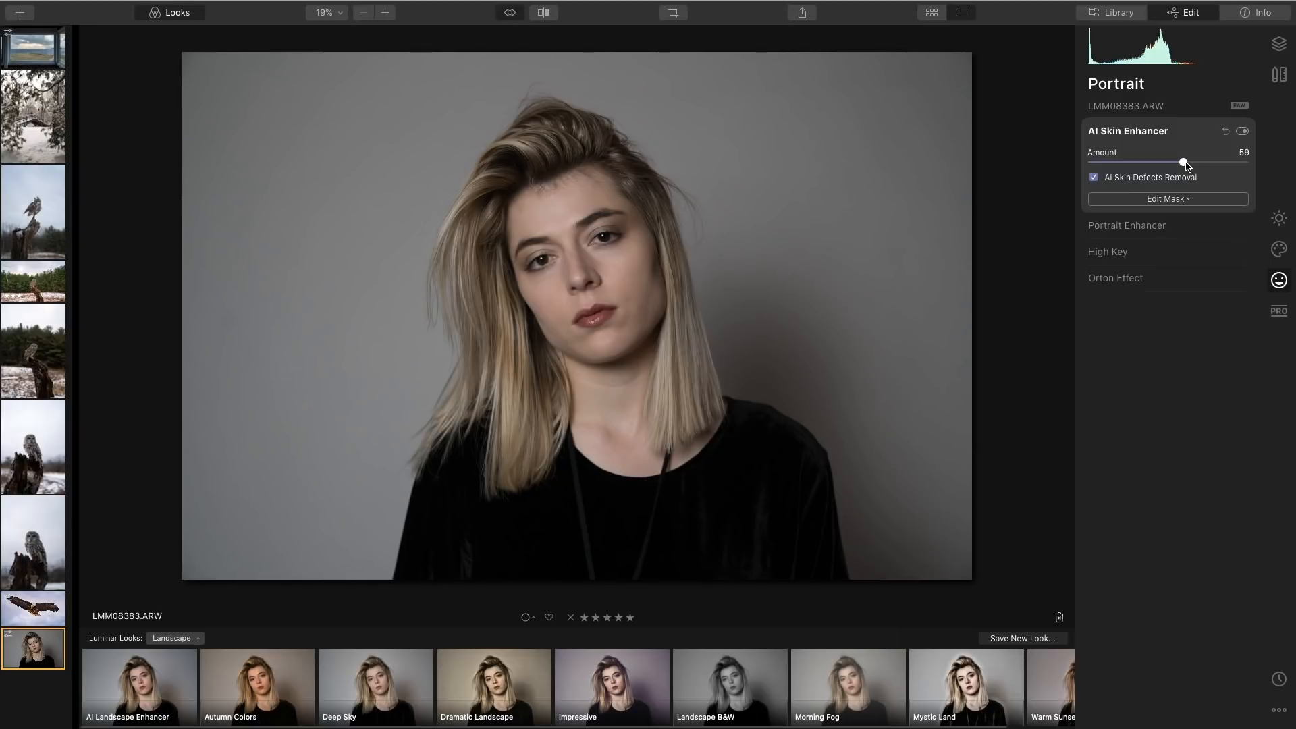
# Open Portrait Enhancer and, zoomed in on the eyes, set Dark Circles Removal to 45 and Eye Enhancer to 64.
pyautogui.press('\\')
pyautogui.click(1203, 233)
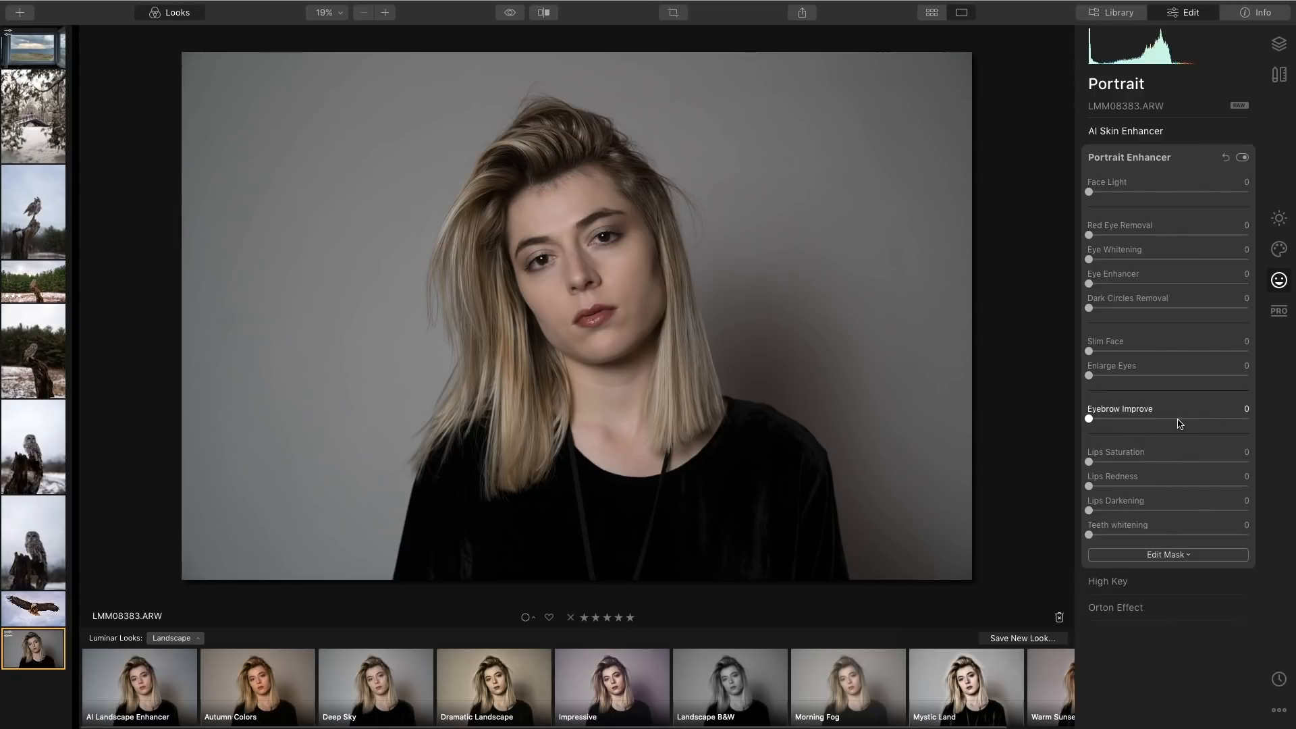
pyautogui.click(573, 216)
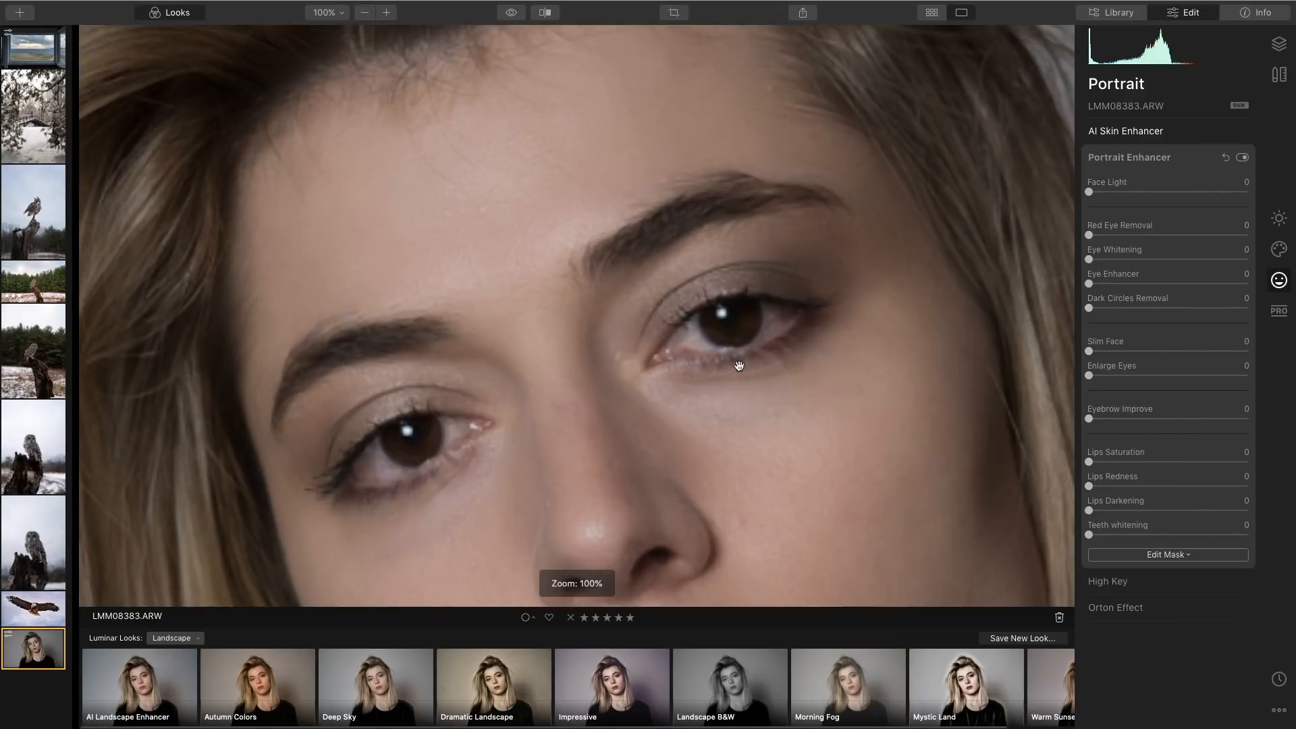
pyautogui.moveTo(1088, 308); pyautogui.dragTo(1139, 317)
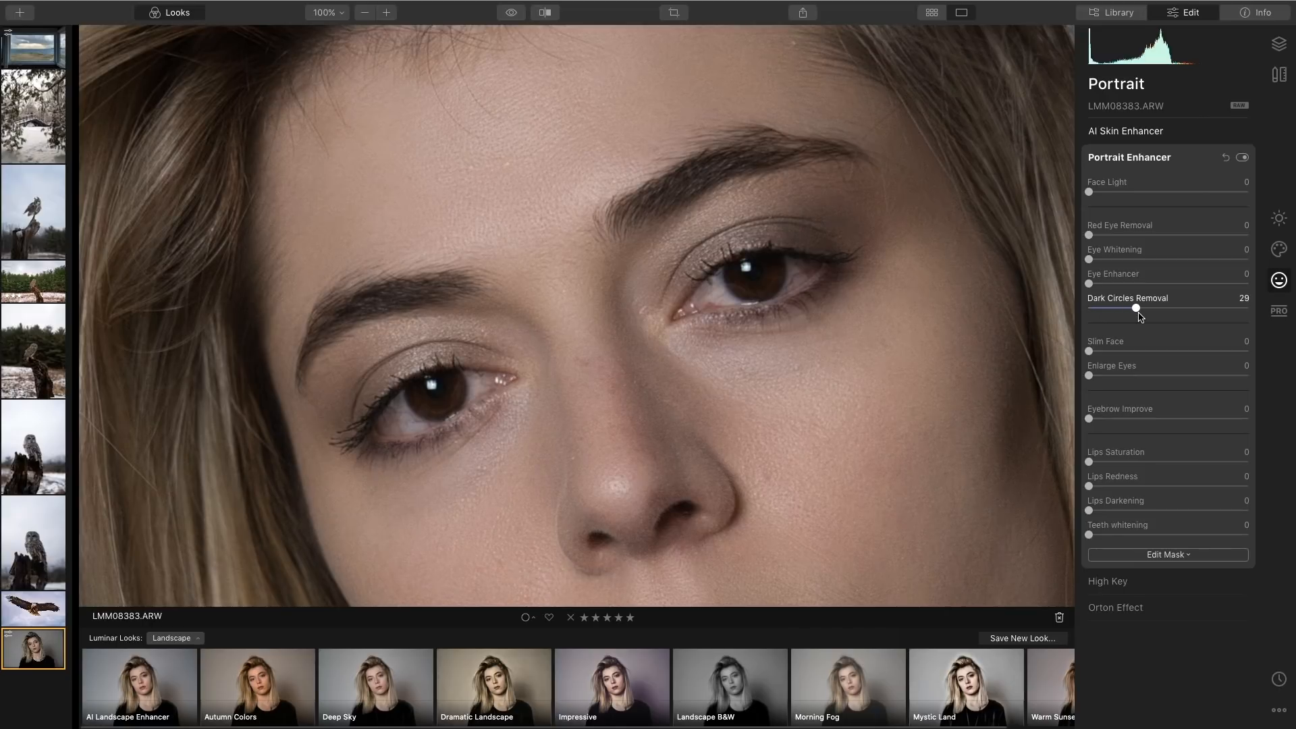
pyautogui.moveTo(1140, 317); pyautogui.dragTo(1143, 317)
pyautogui.moveTo(1140, 309); pyautogui.dragTo(1163, 311)
pyautogui.moveTo(1089, 283); pyautogui.dragTo(1197, 297)
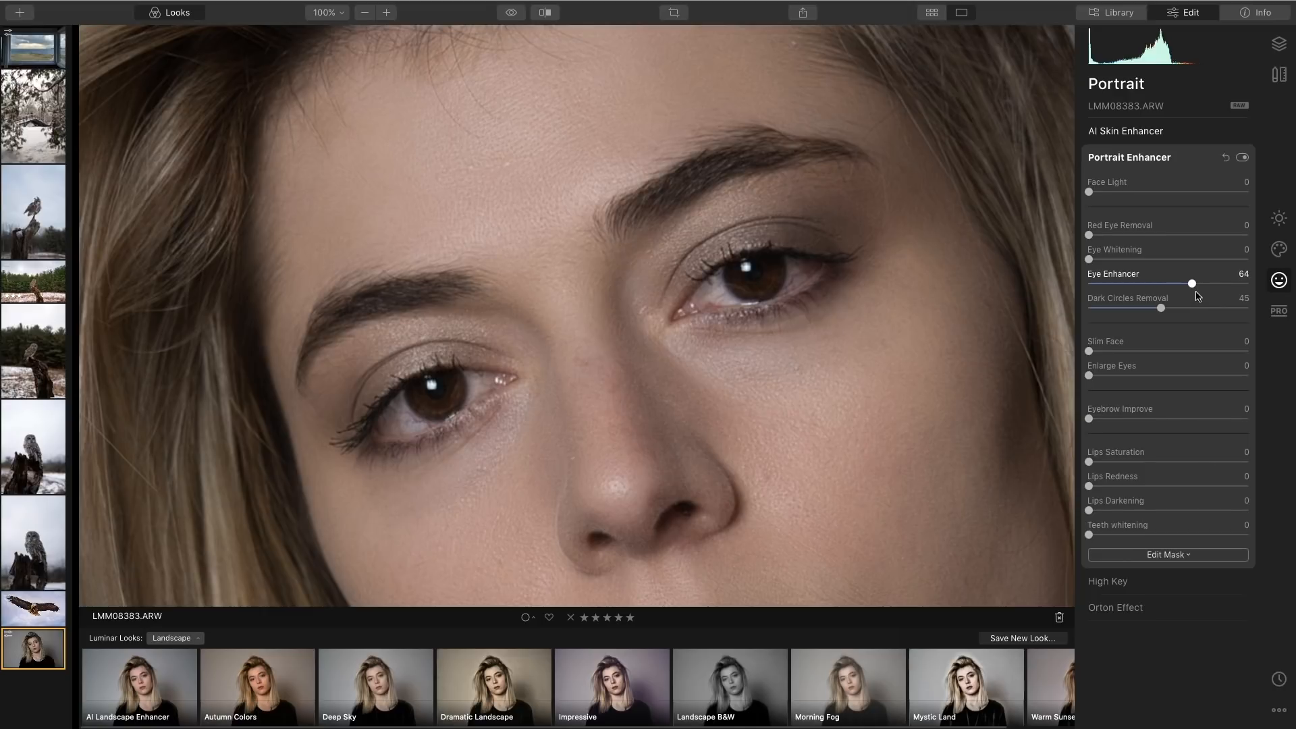
# Set Eye Whitening to 34, Face Light to 8, Lips Darkening to 10 and Lips Saturation to 4.
pyautogui.moveTo(1090, 262); pyautogui.dragTo(1146, 268)
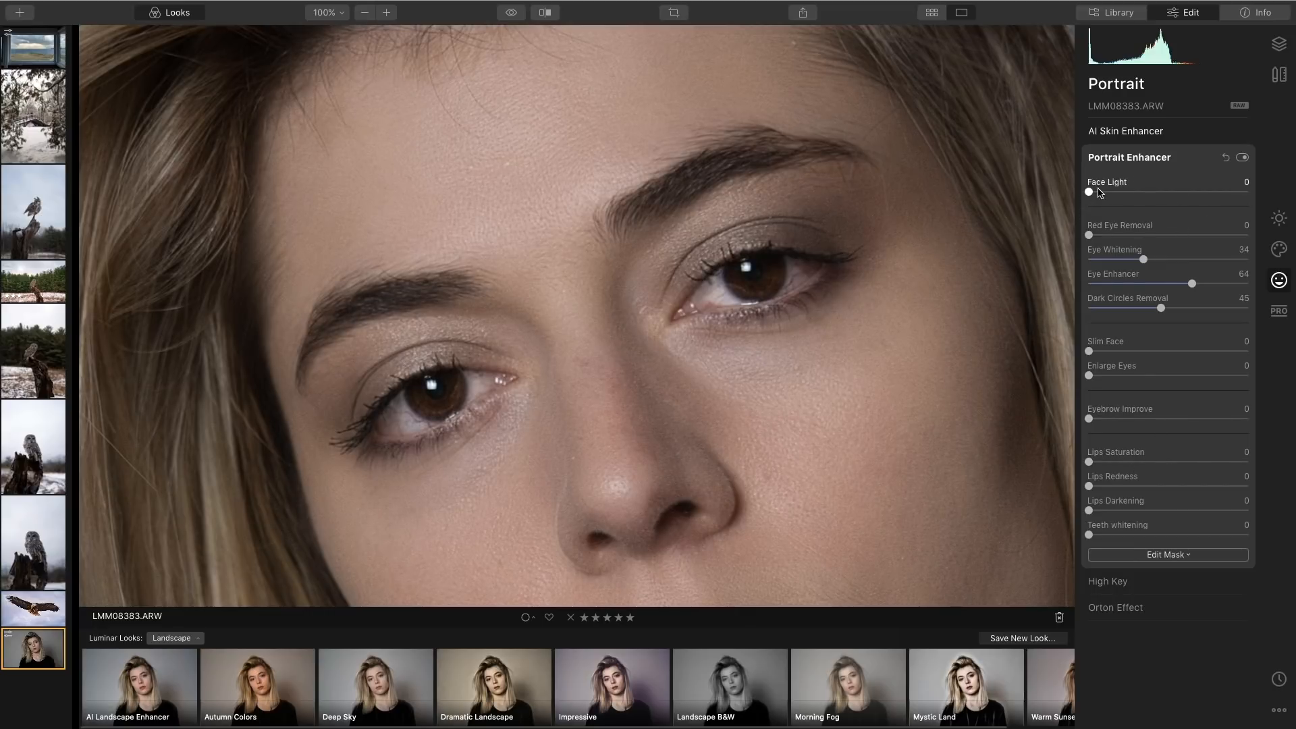
pyautogui.press('super+0')
pyautogui.moveTo(1089, 191); pyautogui.dragTo(1109, 197)
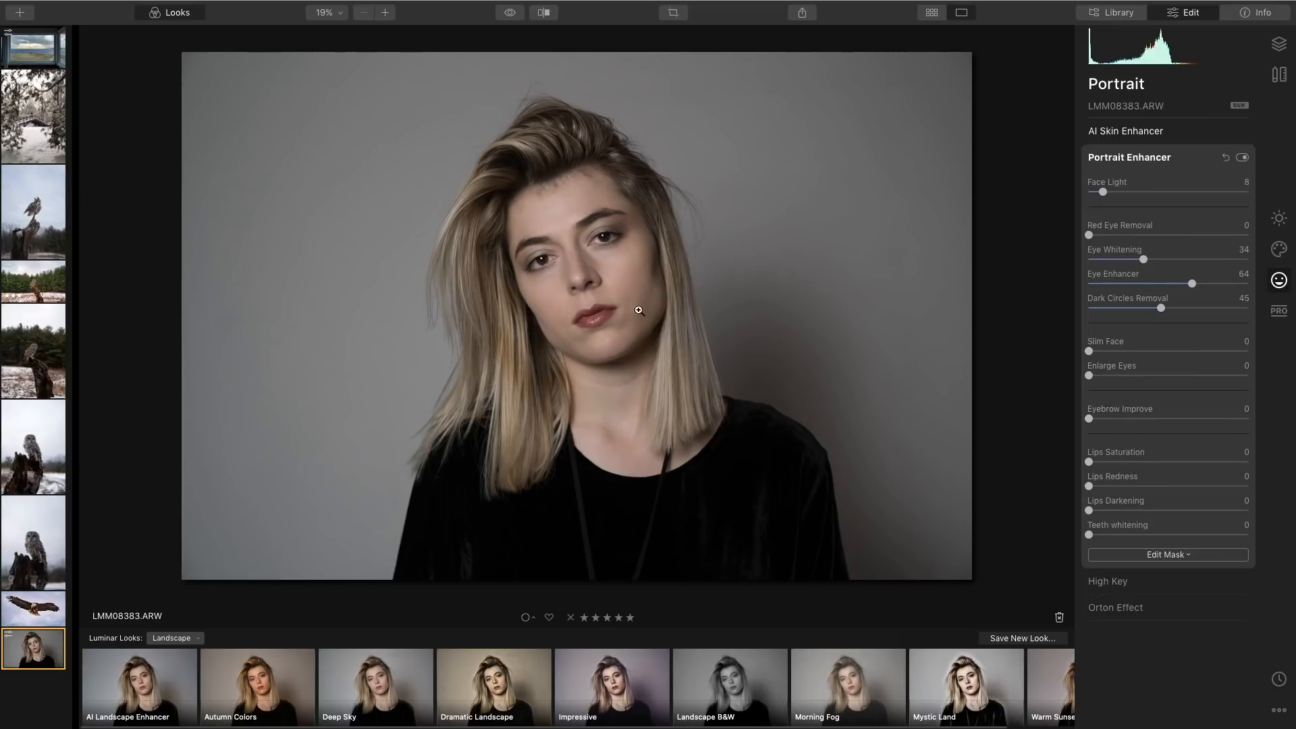
pyautogui.moveTo(1089, 510); pyautogui.dragTo(1106, 510)
pyautogui.moveTo(1089, 462); pyautogui.dragTo(1096, 464)
# Compare the original and edited portrait in a split before/after view.
pyautogui.click(543, 12)
pyautogui.moveTo(219, 223); pyautogui.dragTo(461, 327)
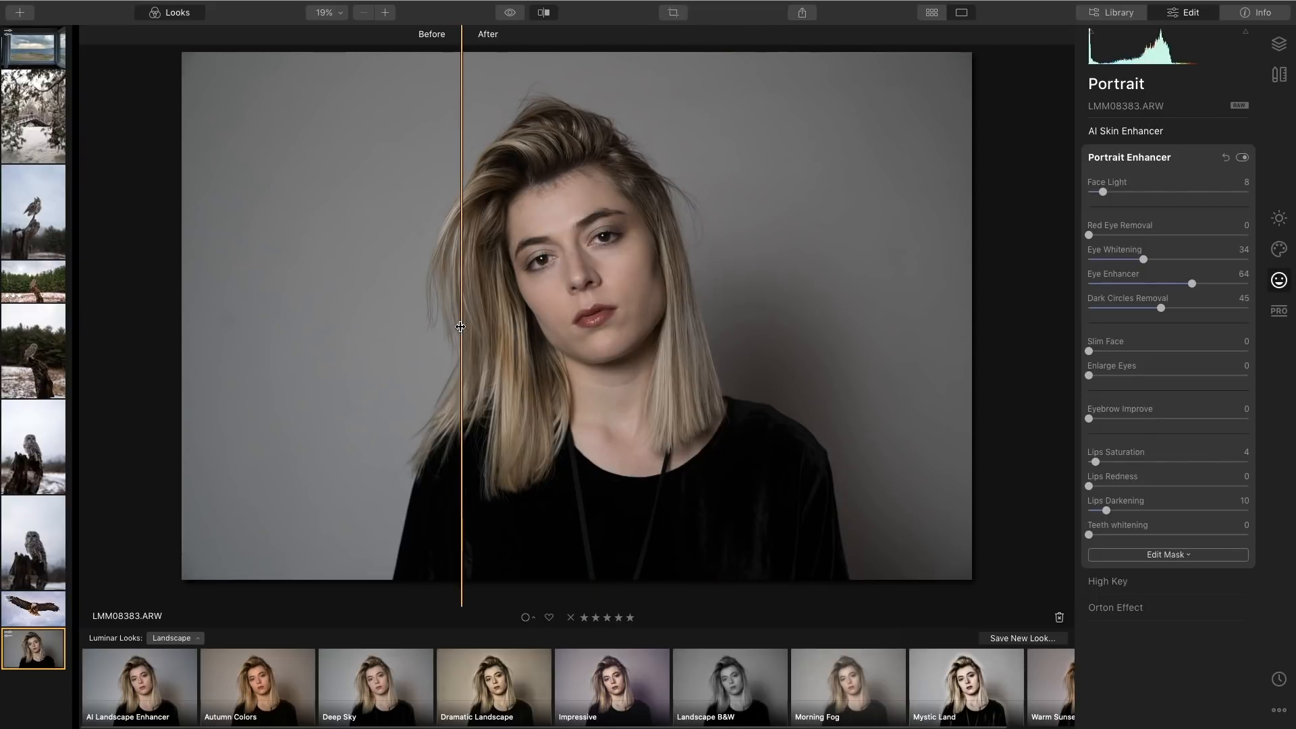